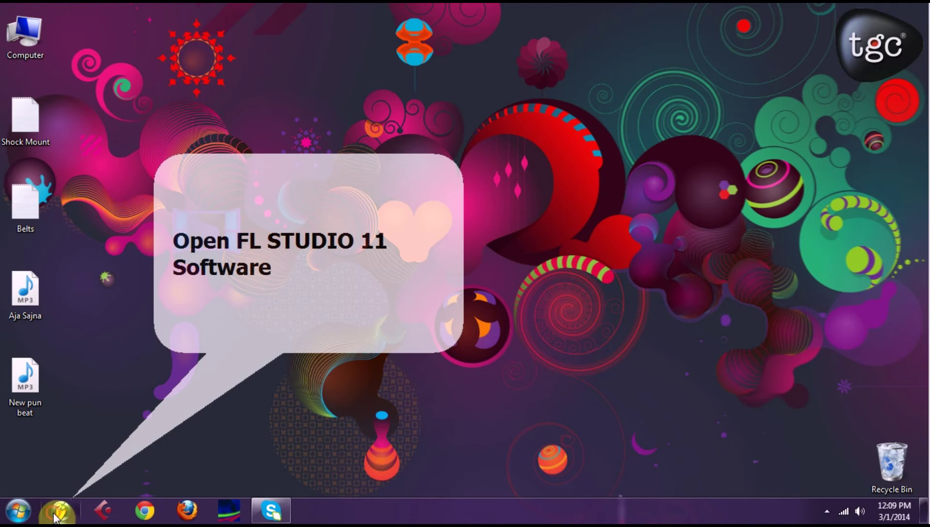
# Step: Launch FL Studio and collapse the open folders in the browser
pyautogui.click(59, 511)
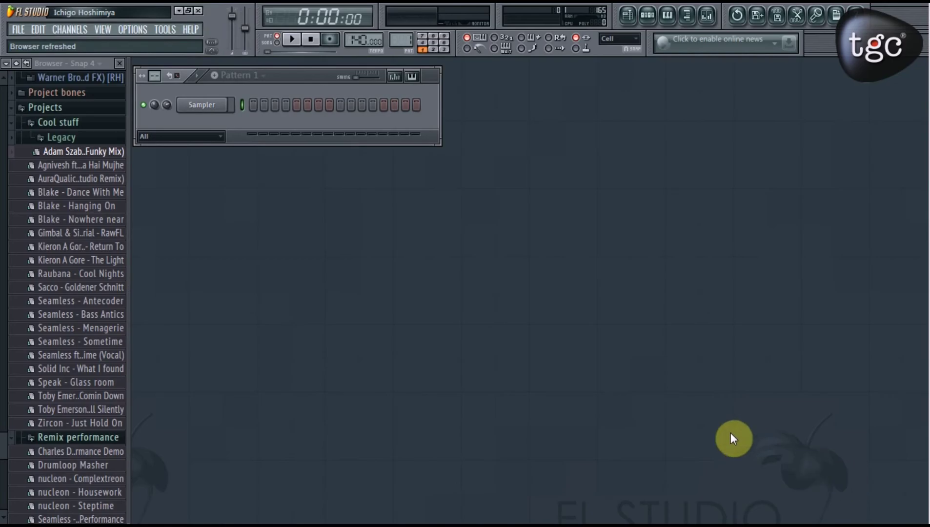
pyautogui.click(16, 64)
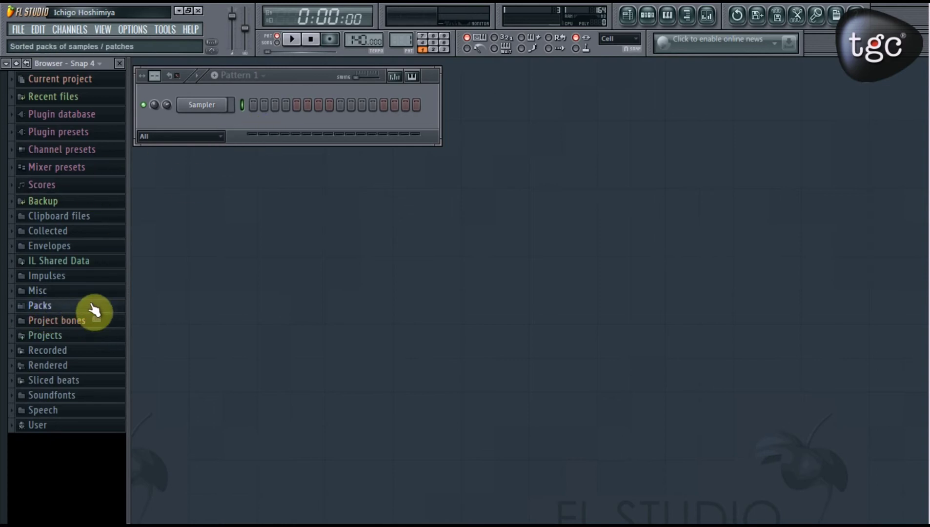
# Step: Insert a Sytrus synthesizer channel above the Sampler channel in Pattern 1
pyautogui.rightClick(210, 105)
pyautogui.moveTo(255, 244)
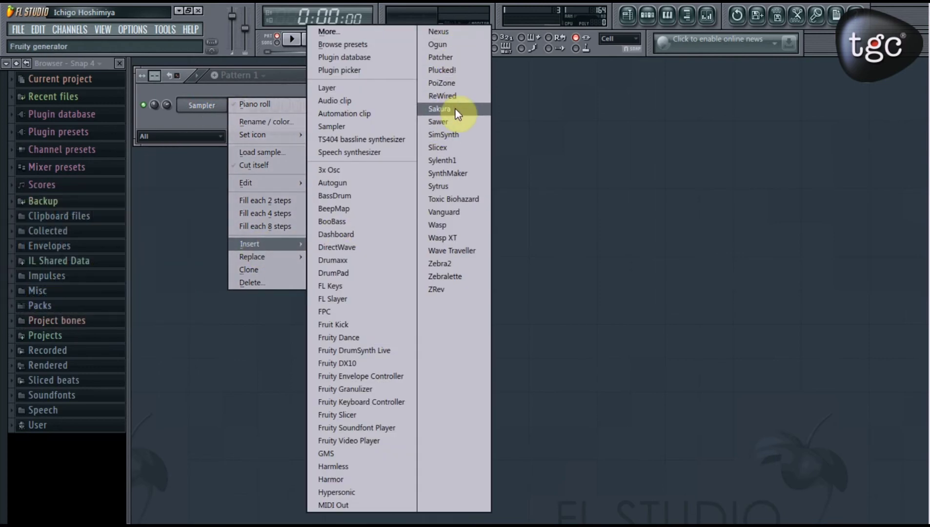
pyautogui.click(432, 185)
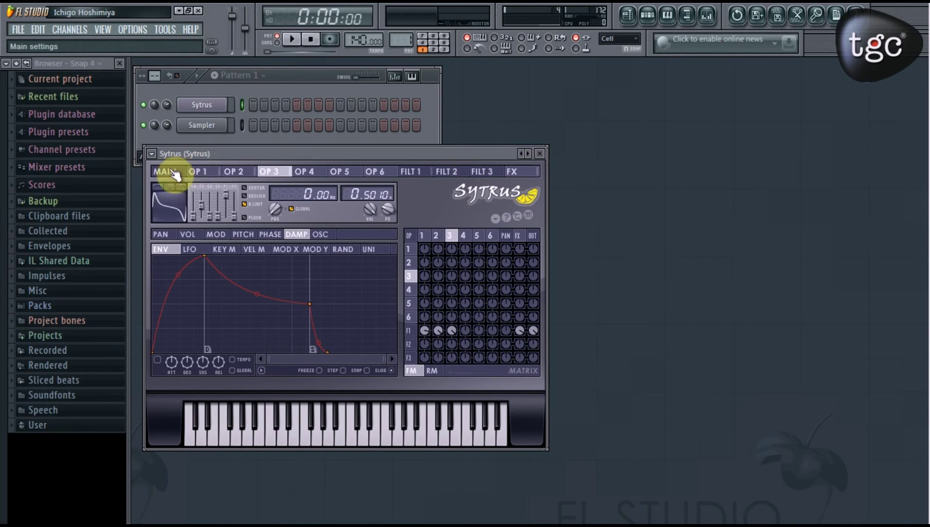
# Step: Close and reopen the Sytrus channel's editor and load its Austrian accordion preset from the Synth string group
pyautogui.click(540, 153)
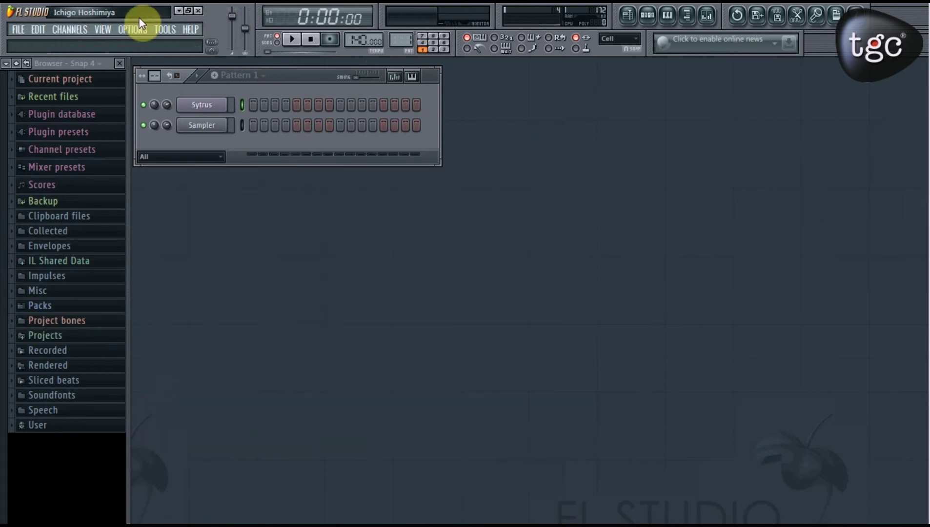
pyautogui.click(202, 105)
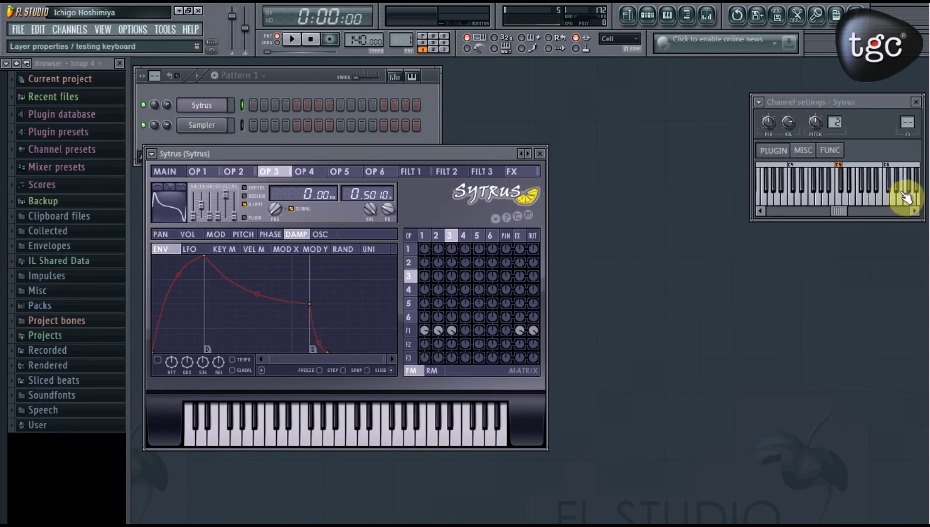
pyautogui.click(152, 153)
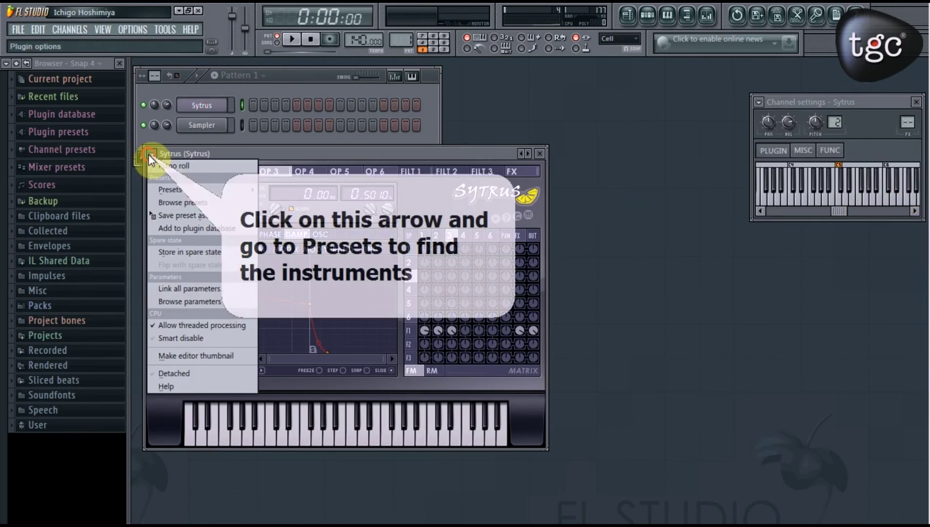
pyautogui.moveTo(210, 191)
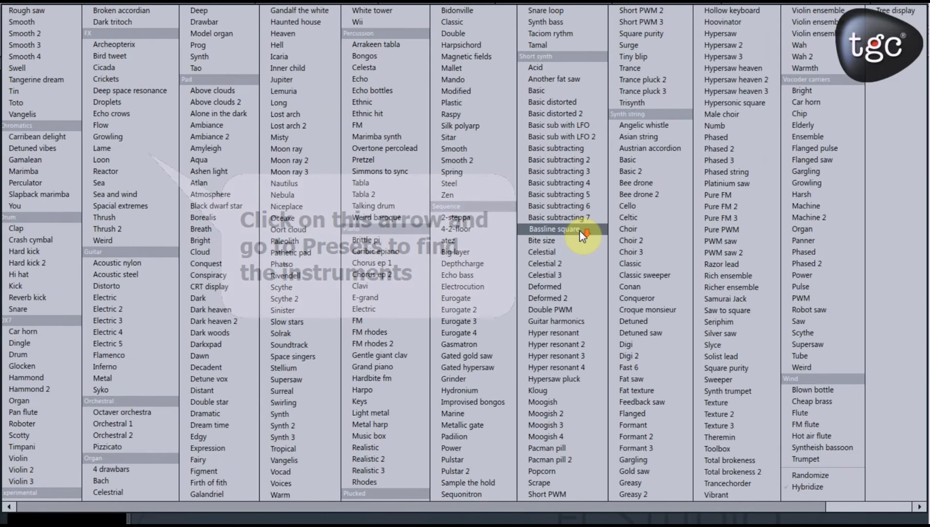
pyautogui.click(656, 149)
# Step: Audition the Austrian accordion sound with a few notes on the Sytrus keyboard, then close the editor
pyautogui.moveTo(373, 432); pyautogui.dragTo(344, 435)
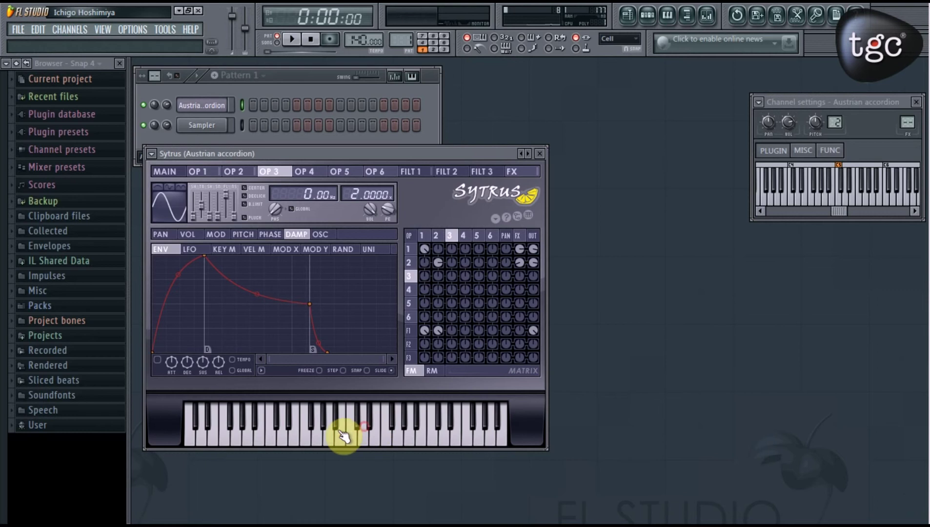
pyautogui.moveTo(399, 430); pyautogui.dragTo(414, 390)
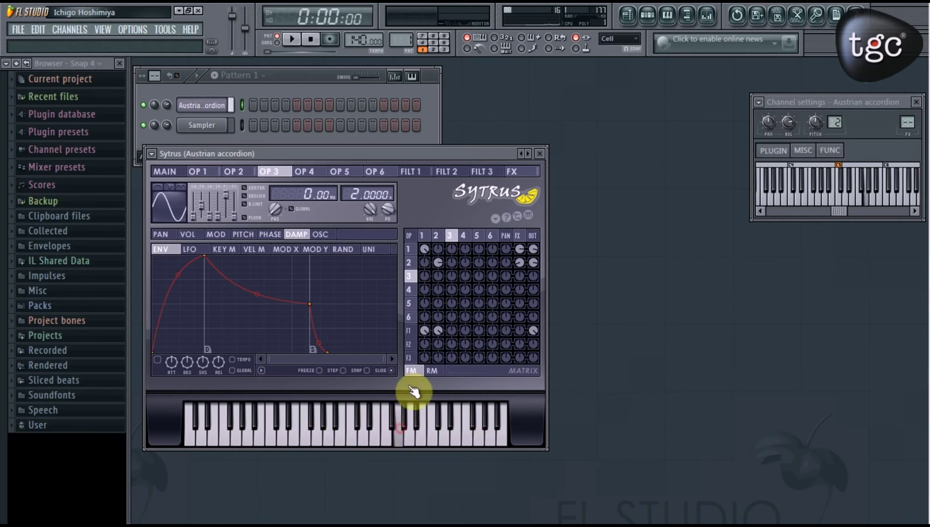
pyautogui.click(541, 153)
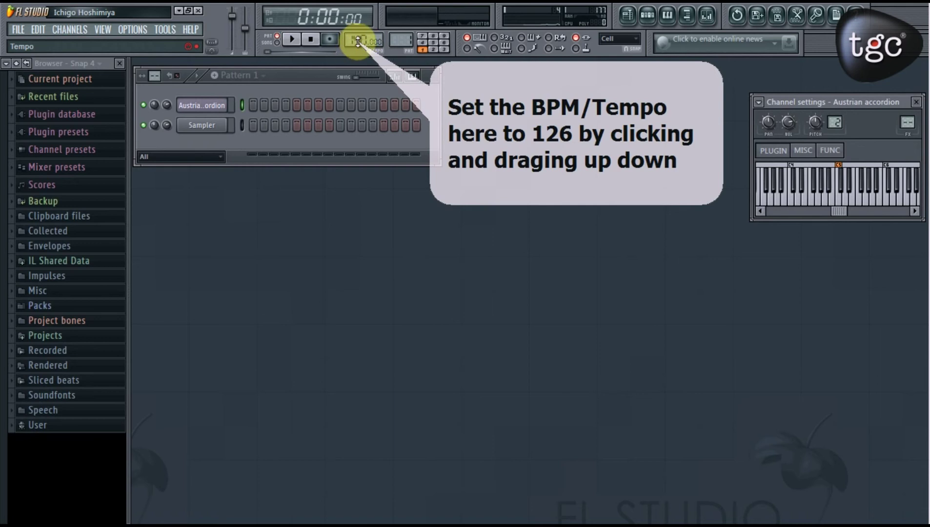
# Step: Set the project tempo to 126 BPM and turn on the metronome
pyautogui.moveTo(362, 40); pyautogui.dragTo(361, 53)
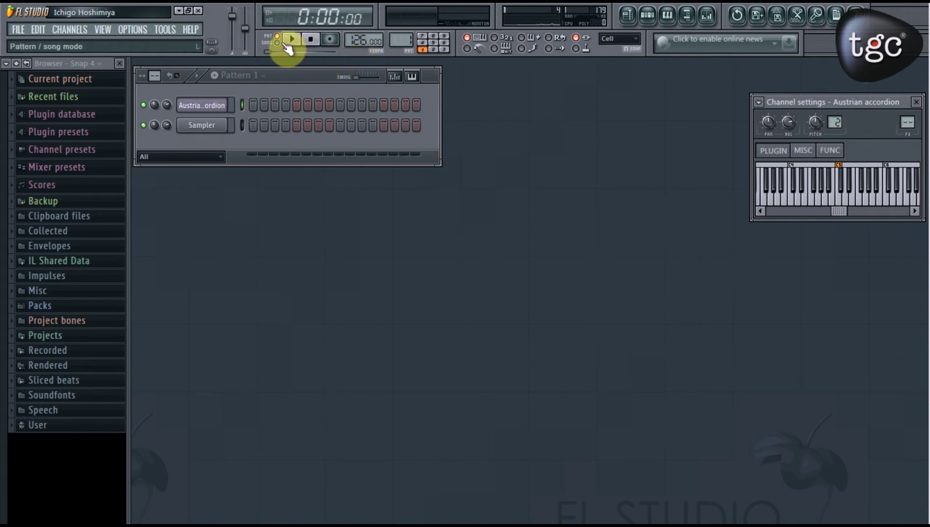
pyautogui.click(468, 48)
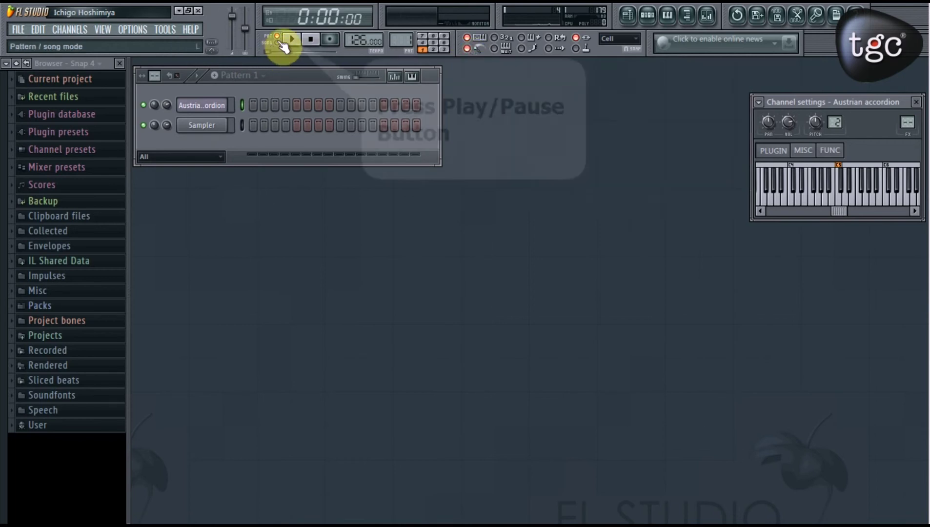
# Step: With the pattern playing, open the Austrian accordion channel in the piano roll and show its keyboard as piano keys
pyautogui.click(292, 39)
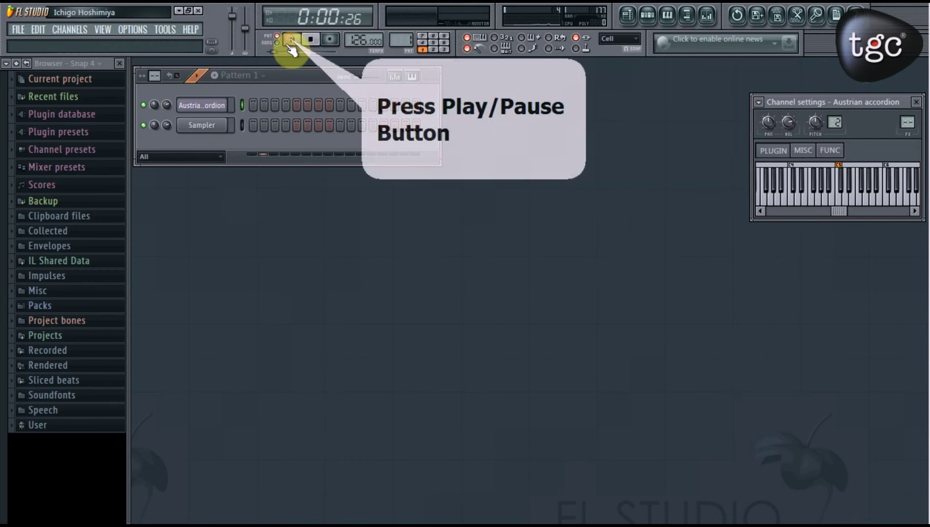
pyautogui.rightClick(209, 104)
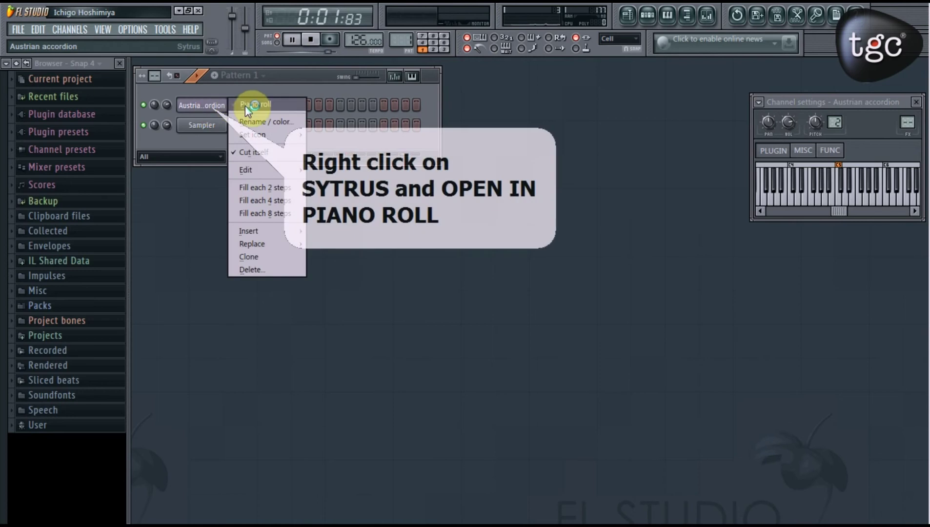
pyautogui.click(270, 105)
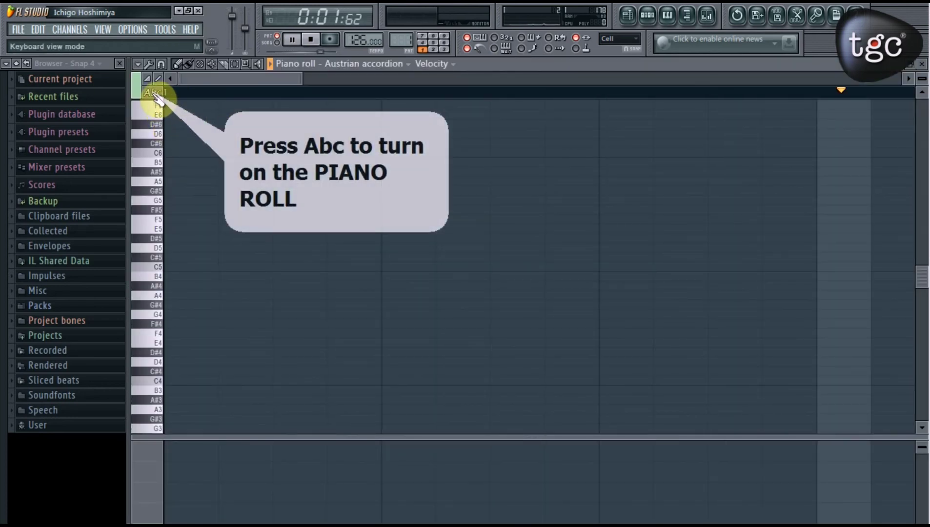
pyautogui.click(158, 94)
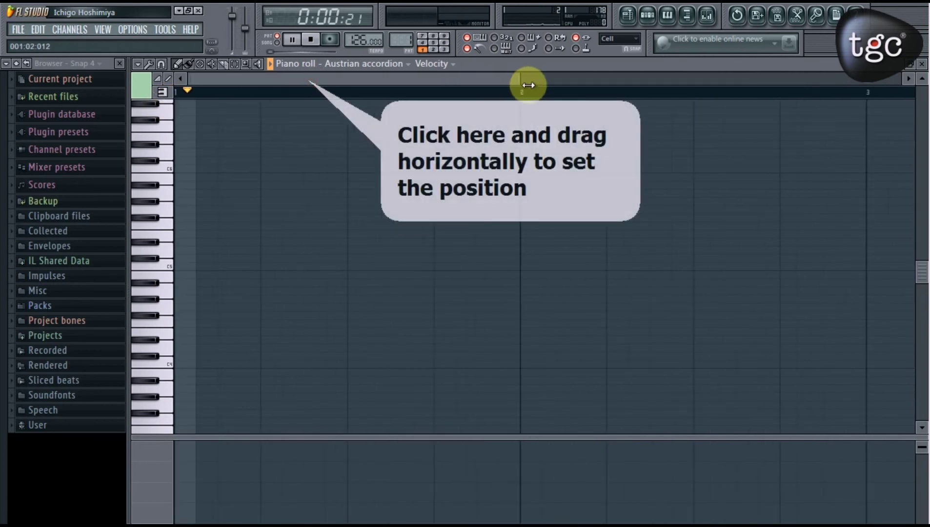
# Step: Stop playback and enter the opening notes G5, D#6, D#6 and D6 in bar 1, at steps 1, 4, 7 and 9
pyautogui.moveTo(528, 85); pyautogui.dragTo(833, 137)
pyautogui.press('space')
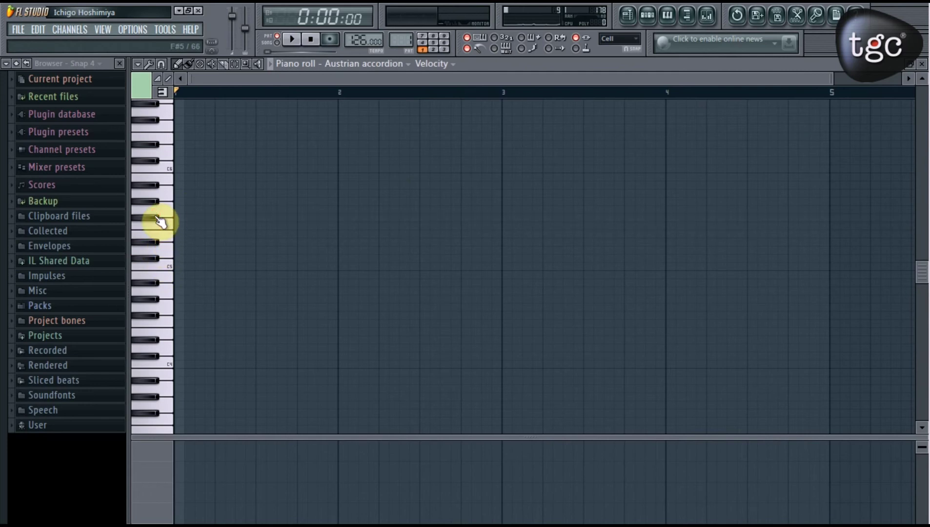
pyautogui.click(184, 210)
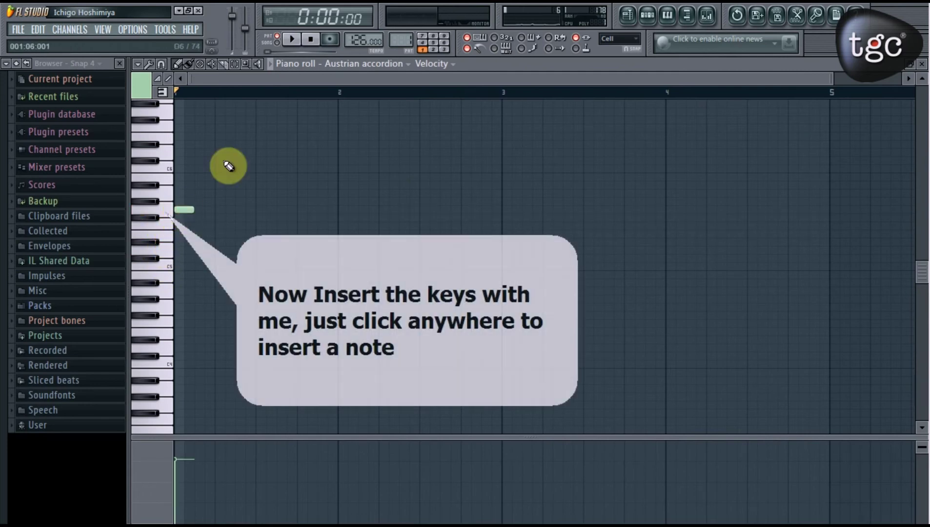
pyautogui.press('space')
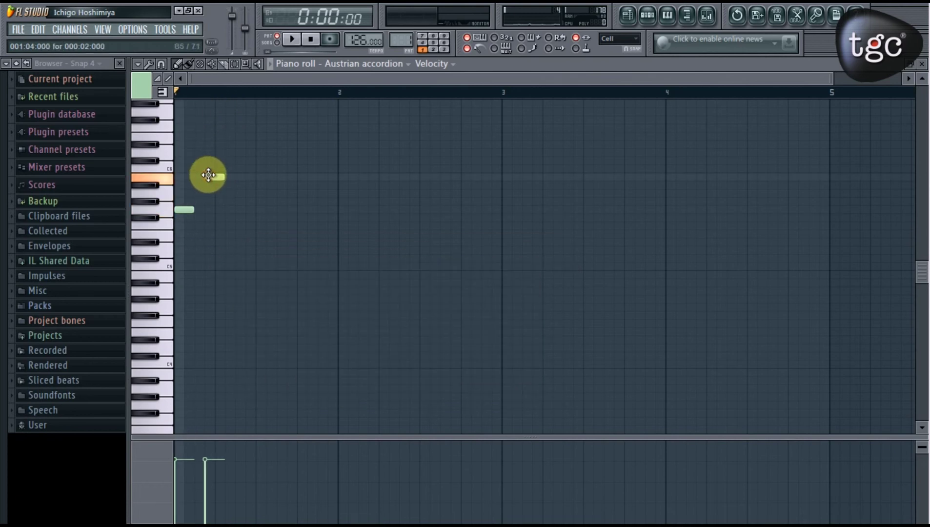
pyautogui.press('space')
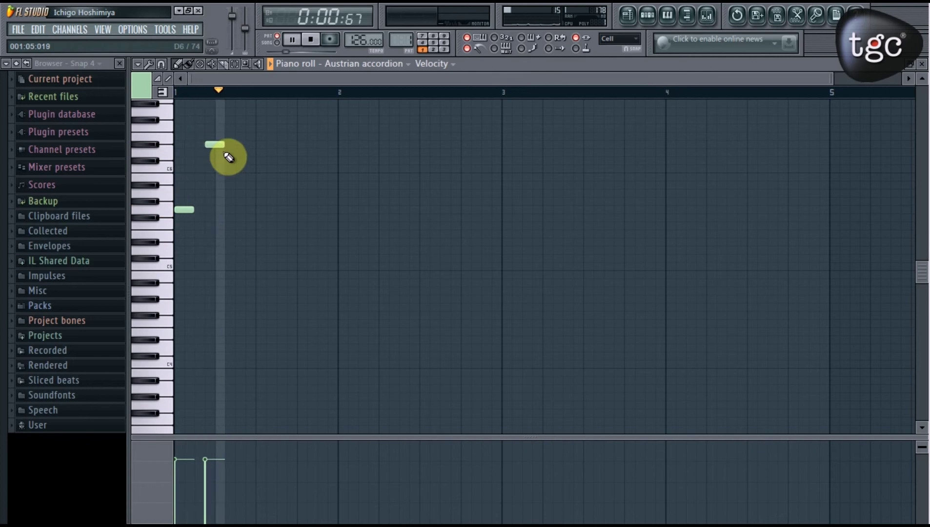
pyautogui.click(265, 161)
pyautogui.press('space')
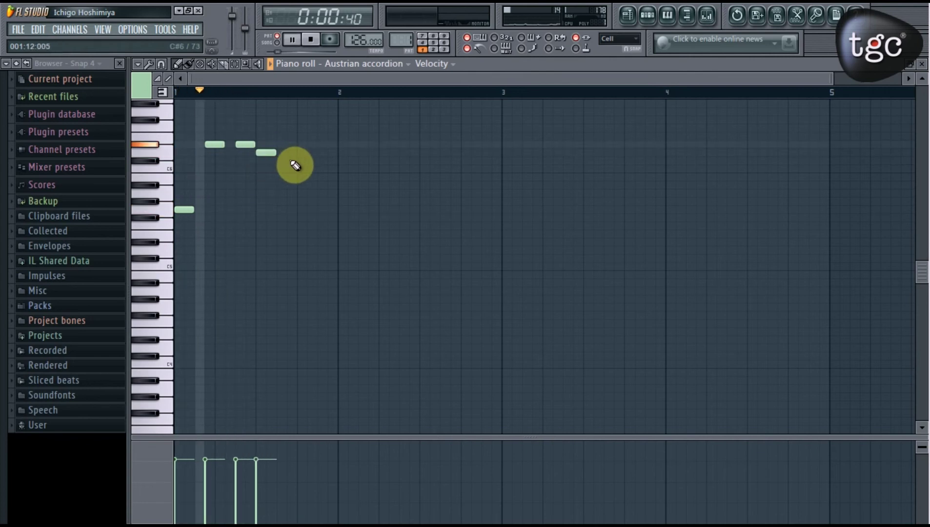
# Step: Continue the melody with D#6, F6 and D#6 at steps 11, 13 and 15 and D6 at the start of bar 2, checking by playback
pyautogui.press('space')
pyautogui.click(281, 154)
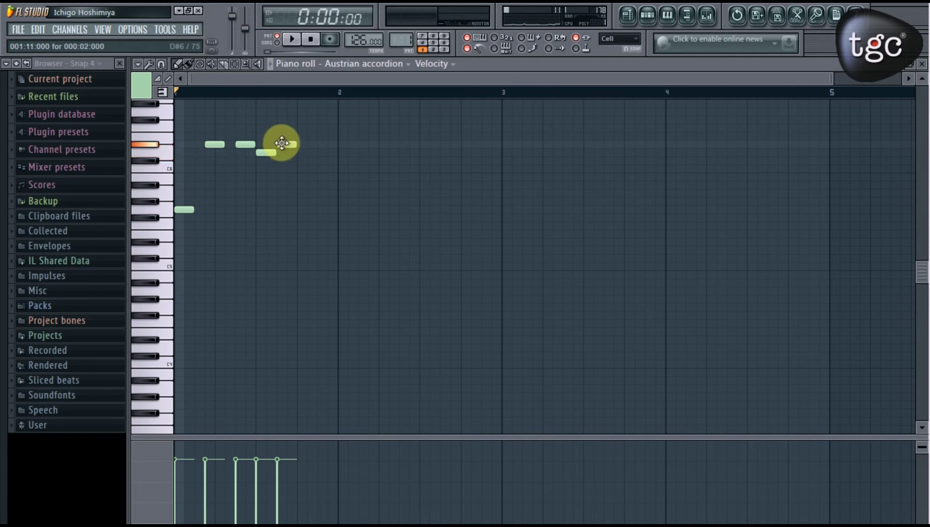
pyautogui.moveTo(281, 143); pyautogui.dragTo(284, 143)
pyautogui.press('space')
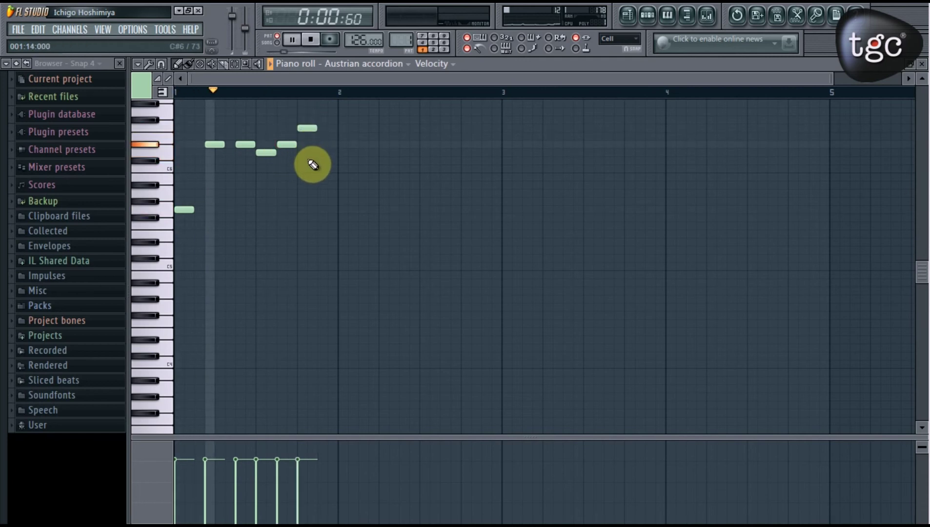
pyautogui.press('space')
pyautogui.click(325, 153)
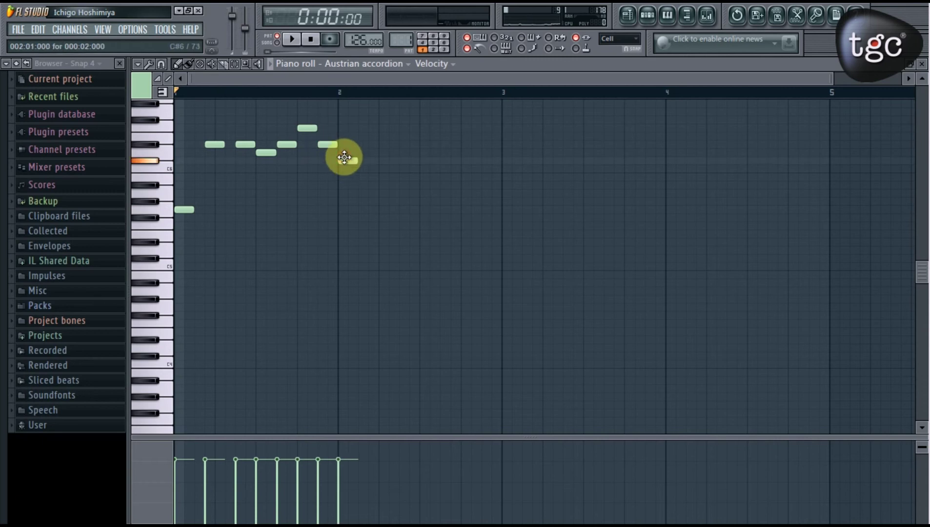
pyautogui.moveTo(345, 148); pyautogui.dragTo(350, 150)
pyautogui.press('space')
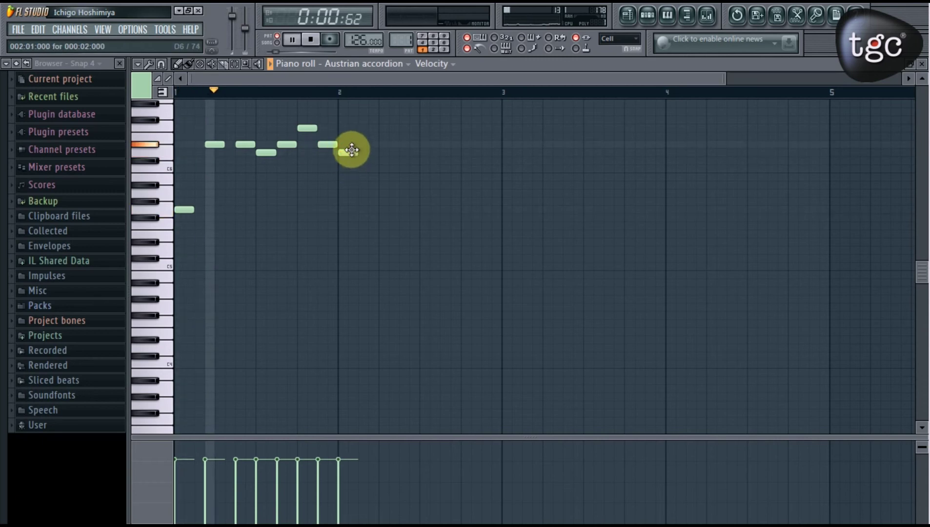
pyautogui.press('space')
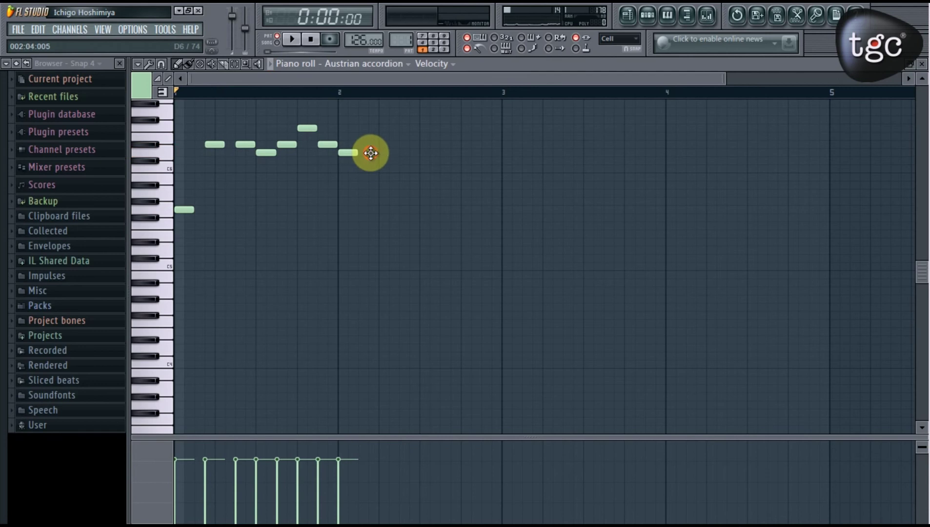
# Step: Fill the rest of bar 2 with D#6, C6, D6, A#5, C6, G#5 and A#5, one every two steps from step 3
pyautogui.press('space')
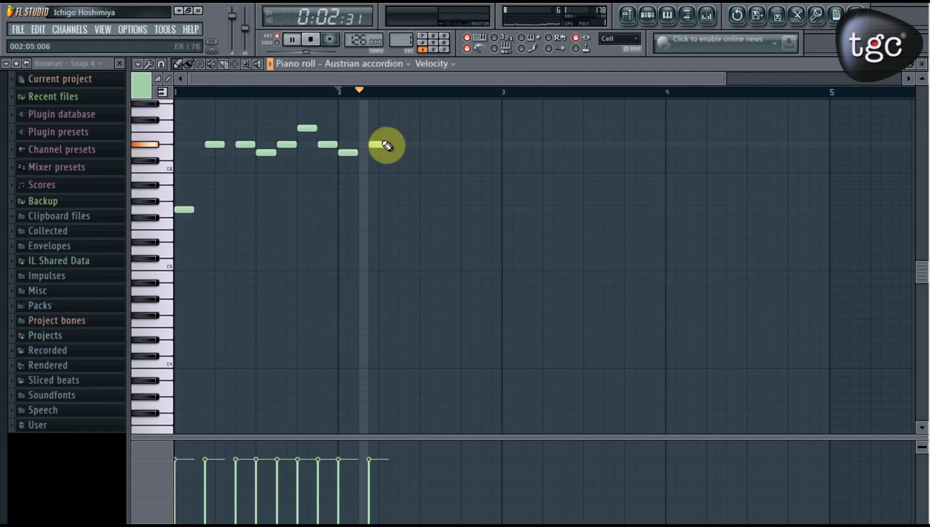
pyautogui.moveTo(367, 144); pyautogui.dragTo(367, 145)
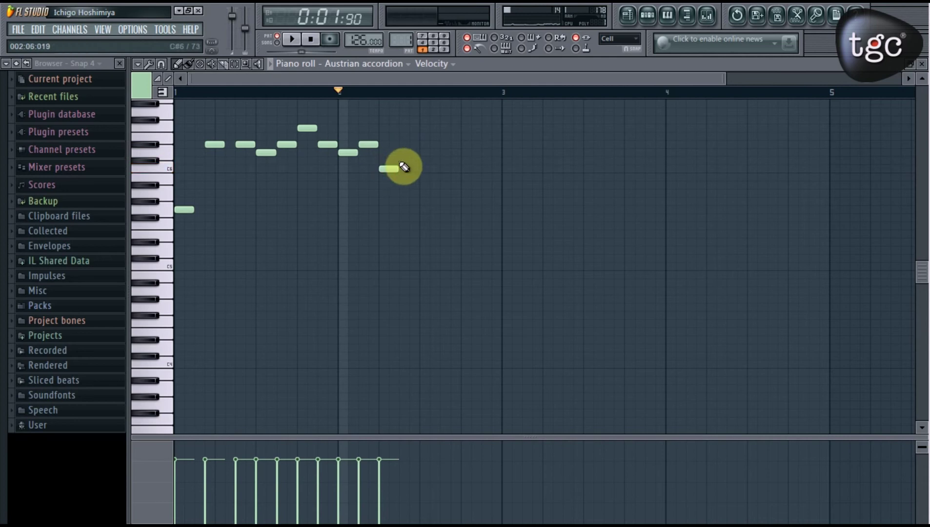
pyautogui.moveTo(407, 151); pyautogui.dragTo(406, 147)
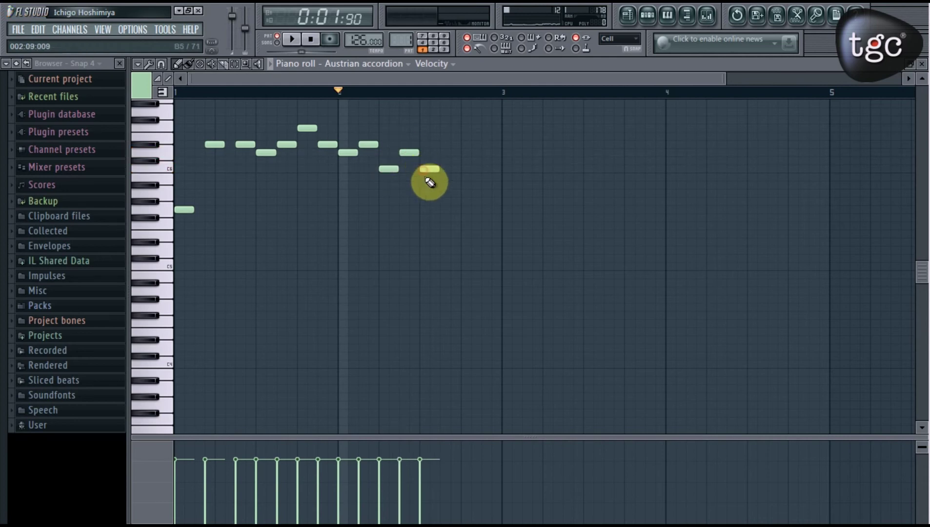
pyautogui.rightClick(424, 167)
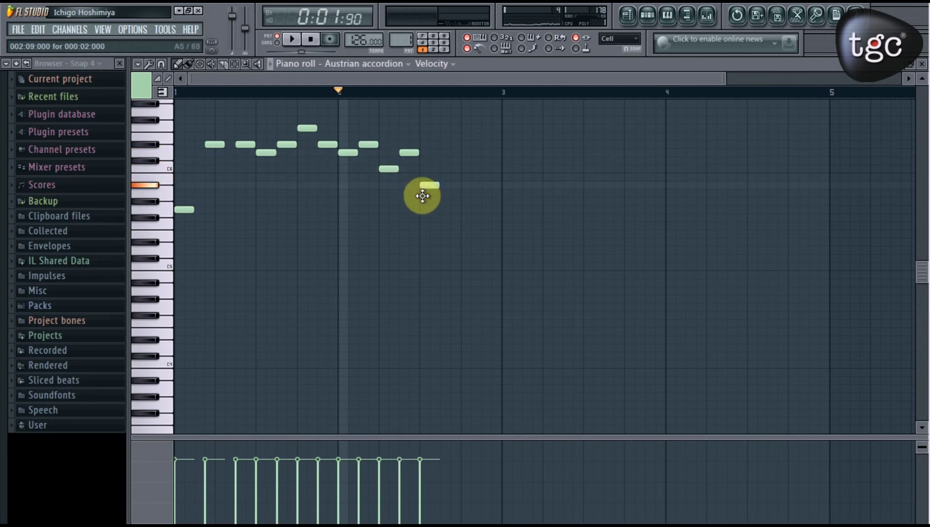
pyautogui.moveTo(422, 196); pyautogui.dragTo(422, 195)
pyautogui.moveTo(448, 165); pyautogui.dragTo(449, 166)
pyautogui.moveTo(465, 185); pyautogui.dragTo(467, 206)
pyautogui.moveTo(488, 187); pyautogui.dragTo(488, 185)
# Step: Play the two-bar melody back from the beginning to check it
pyautogui.click(175, 93)
pyautogui.press('space')
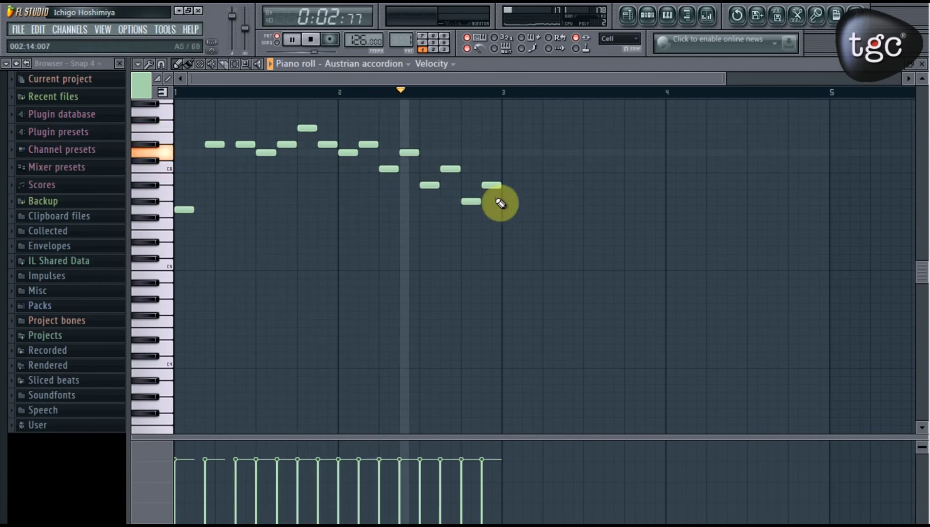
pyautogui.press('space')
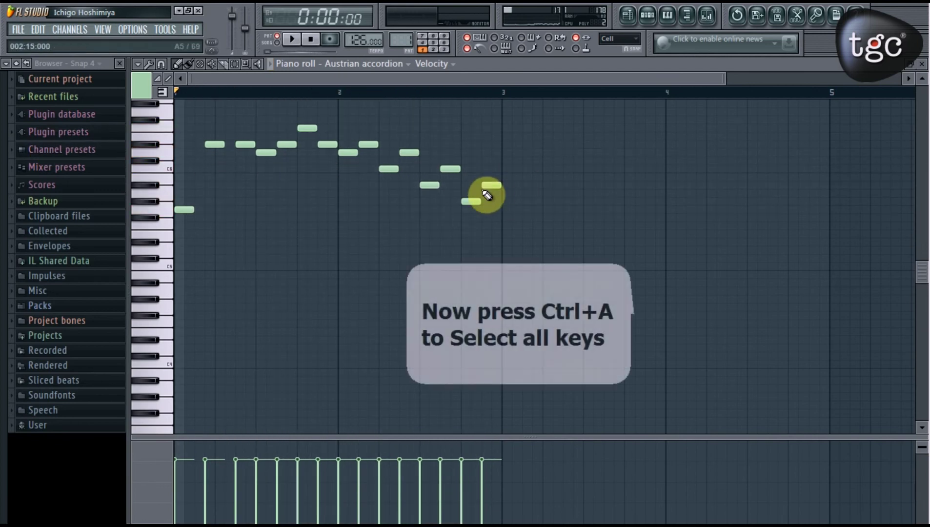
# Step: Duplicate all the melody notes to start at bar 3, then deselect them
pyautogui.hotkey('ctrl', 'a')
pyautogui.moveTo(185, 208); pyautogui.dragTo(515, 208)
pyautogui.hotkey('ctrl', 'd')
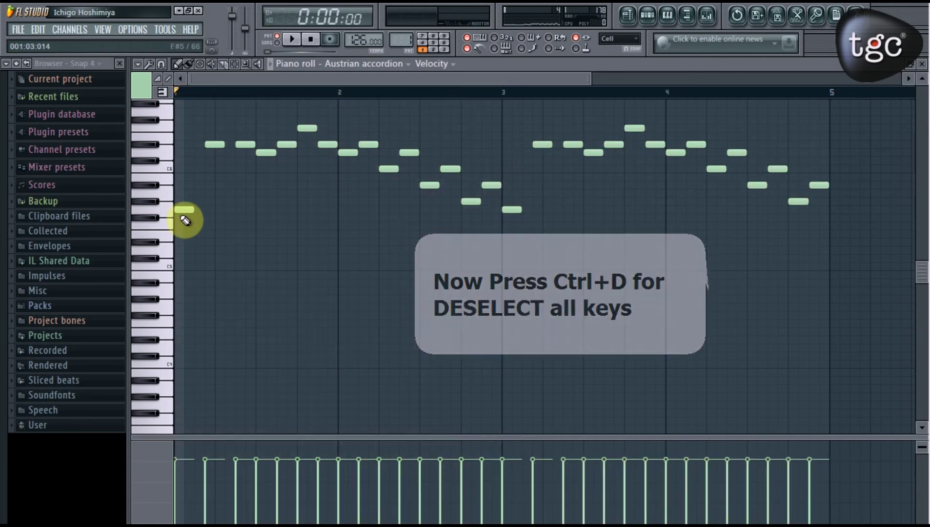
# Step: Lengthen the first G5 note in bar 1 to three steps and check the melody by playback
pyautogui.moveTo(194, 210); pyautogui.dragTo(203, 210)
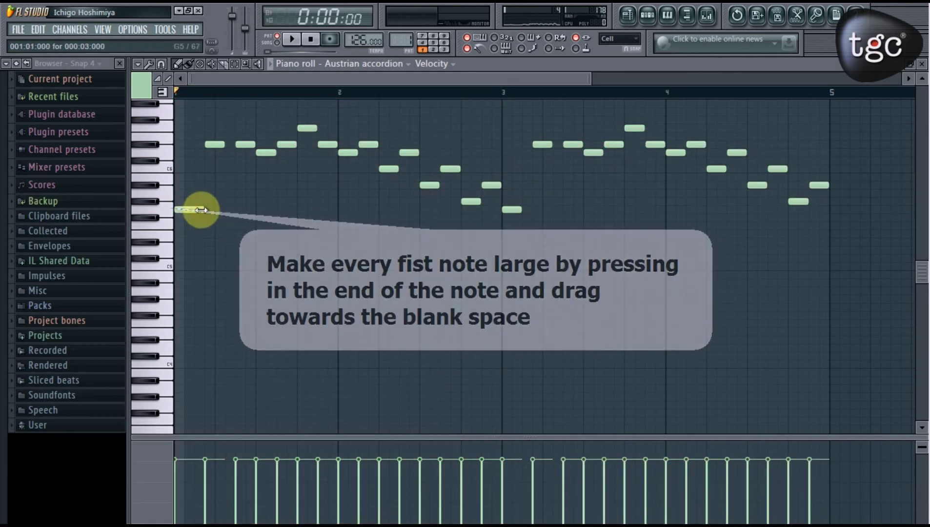
pyautogui.press('space')
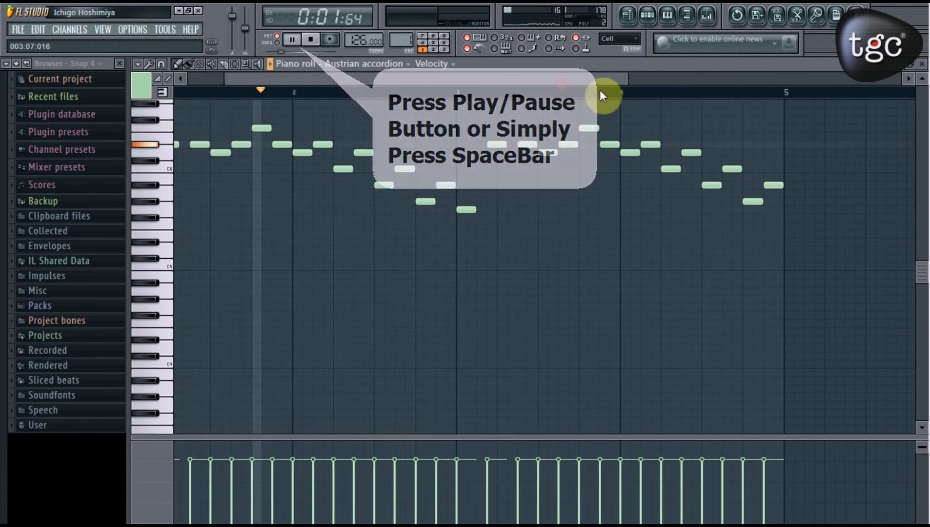
pyautogui.click(695, 95)
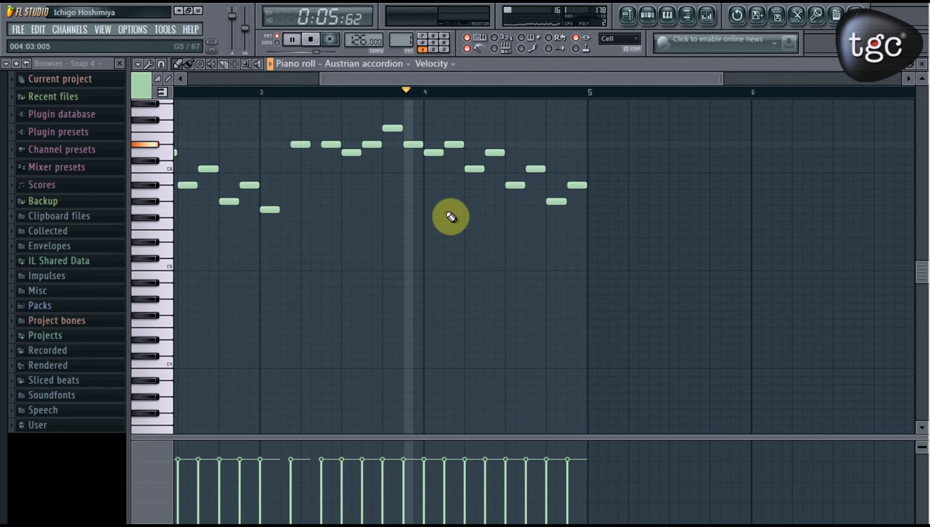
pyautogui.press('space')
# Step: Delete all the notes in bar 4 and lengthen the G5 note at the start of bar 3 to three steps
pyautogui.rightClick(423, 113)
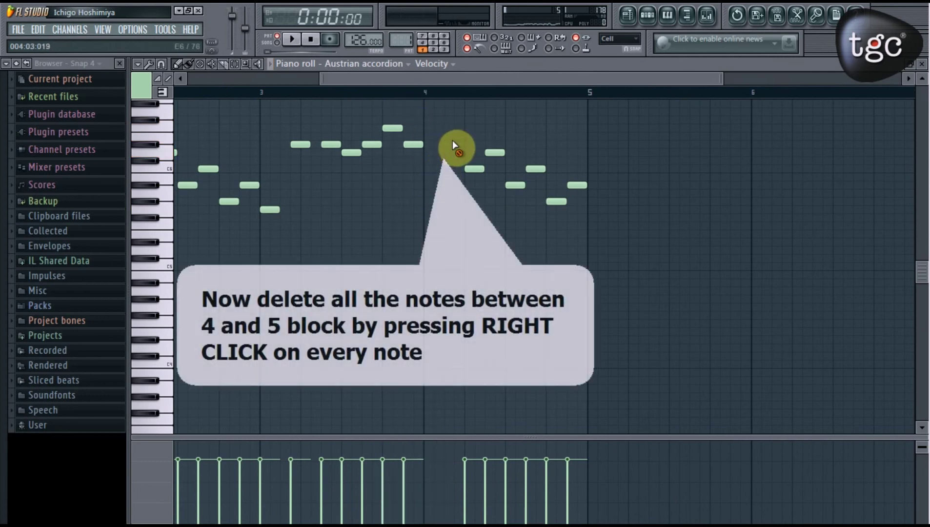
pyautogui.rightClick(551, 201)
pyautogui.rightClick(577, 186)
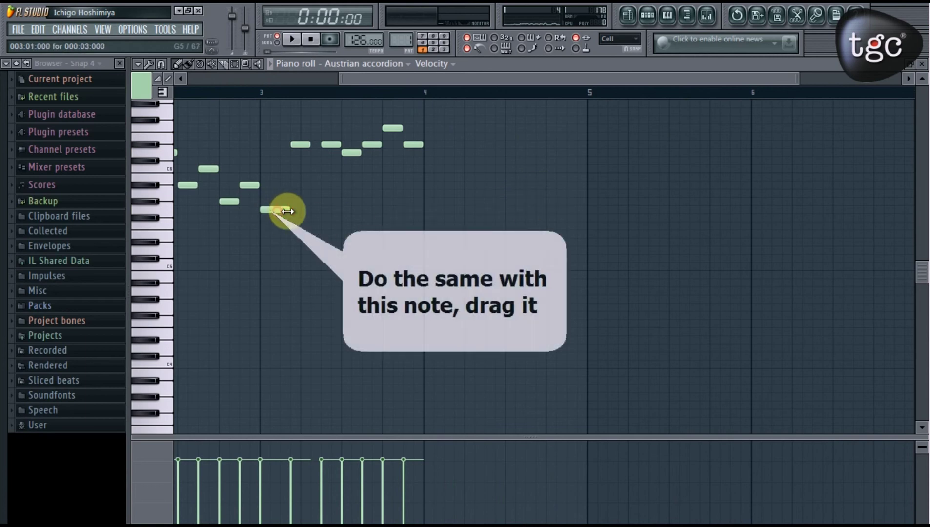
# Step: Play the melody from the start of bar 3 to check the ending
pyautogui.click(270, 94)
pyautogui.press('space')
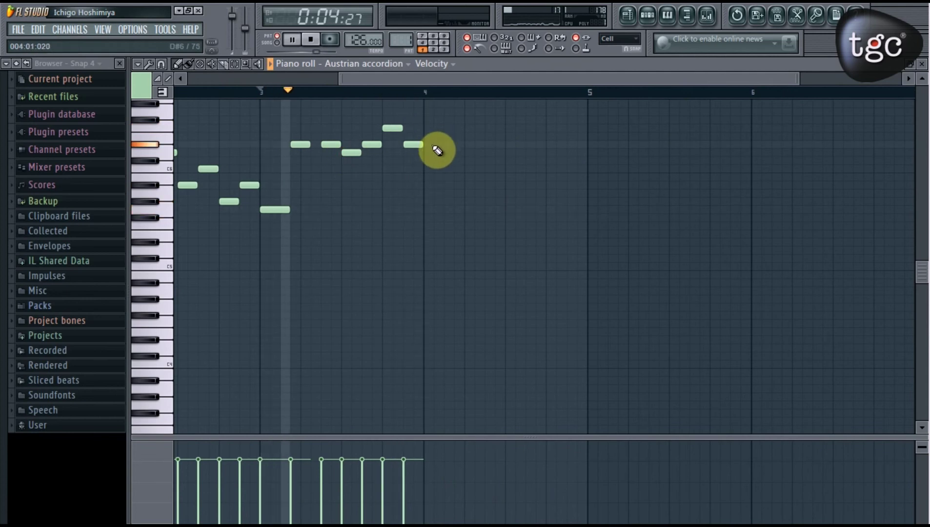
pyautogui.press('space')
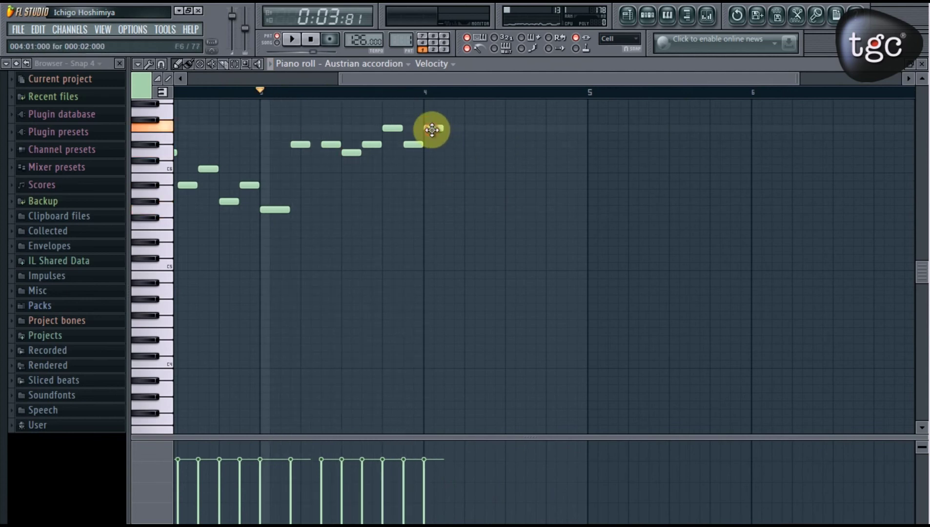
# Step: Add repeated D#6 notes two steps long in bar 4 at steps 3, 7, 11 and 15, checking by playback
pyautogui.click(432, 128)
pyautogui.rightClick(430, 125)
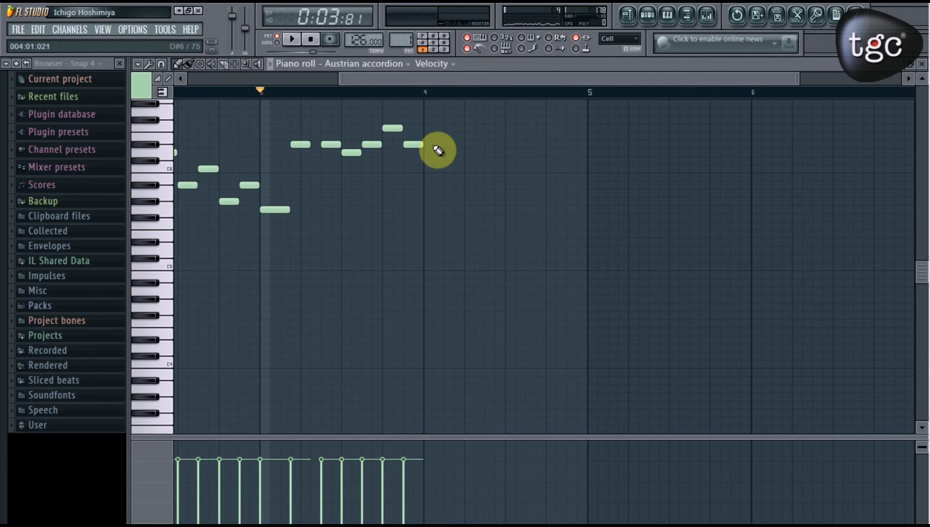
pyautogui.press('space')
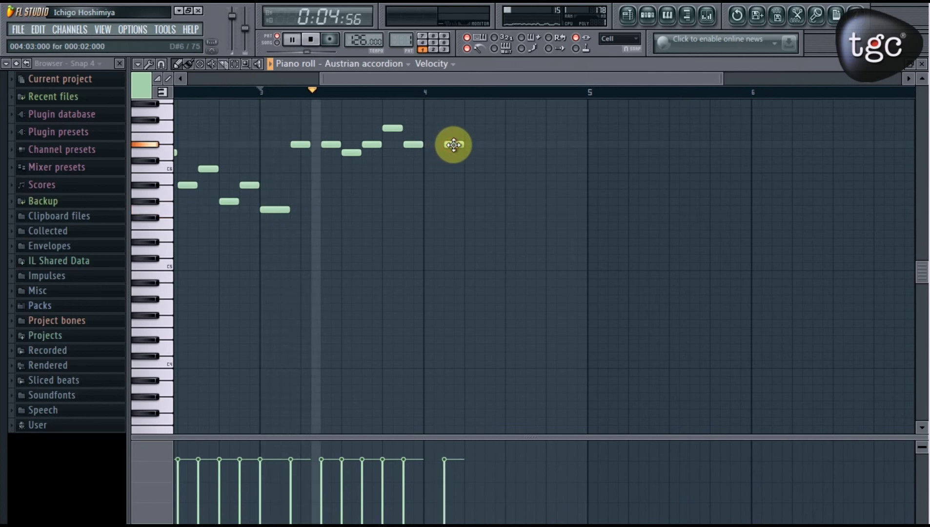
pyautogui.click(490, 145)
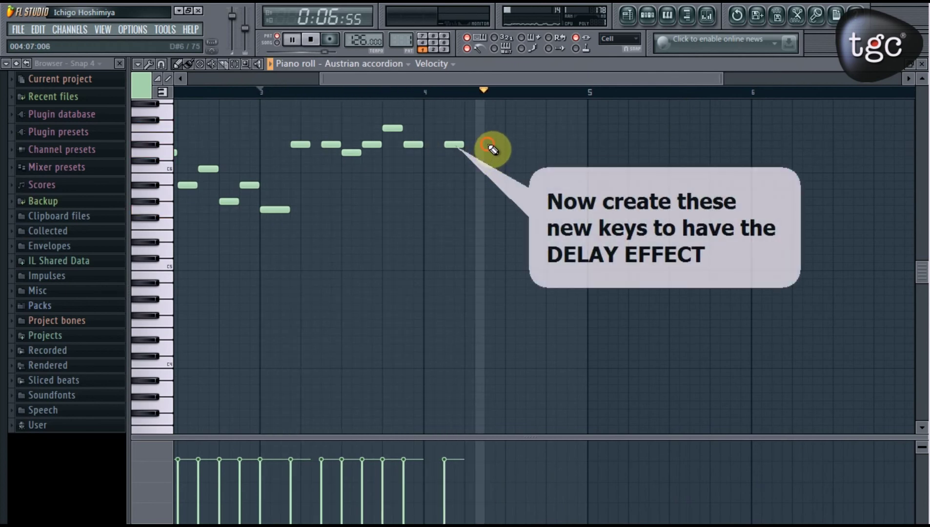
pyautogui.click(531, 146)
pyautogui.click(571, 146)
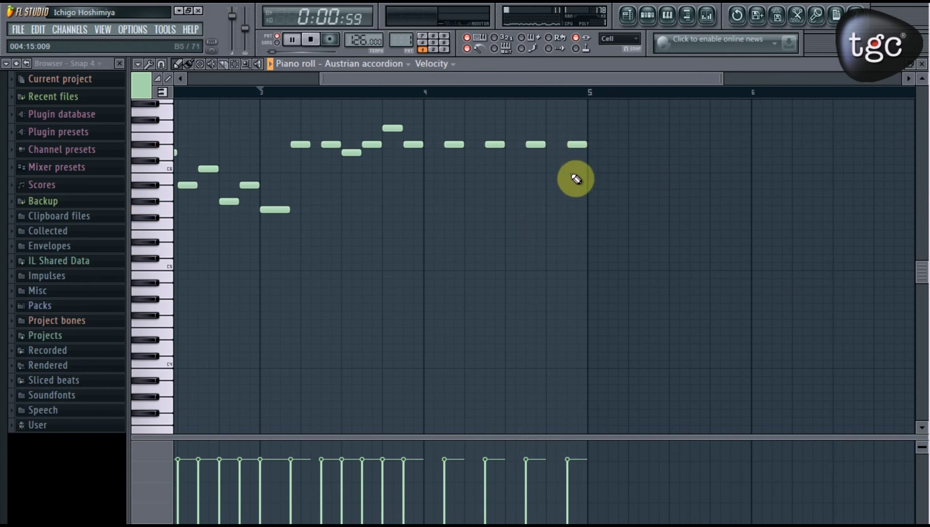
pyautogui.press('space')
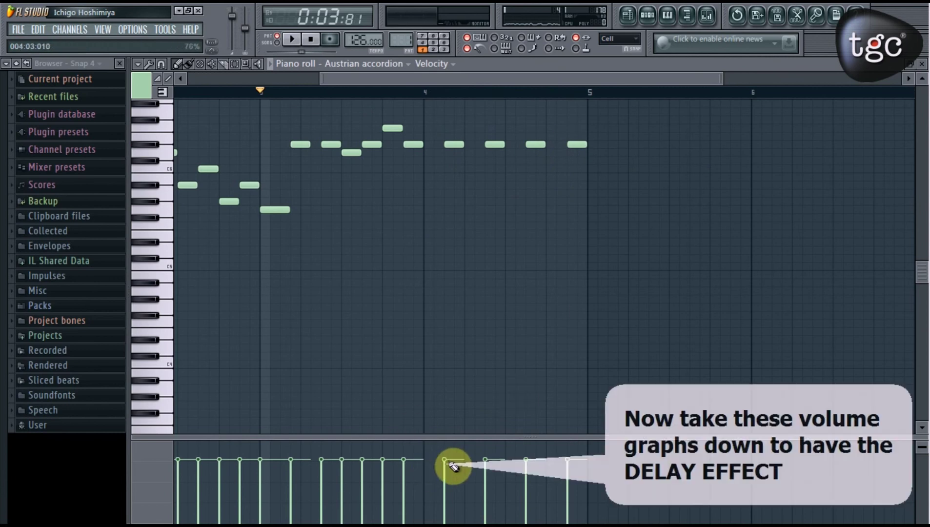
# Step: Lower the velocities of the four D#6 notes in bar 4 progressively, down to about 8% on the last, and play back the fading echo
pyautogui.click(492, 492)
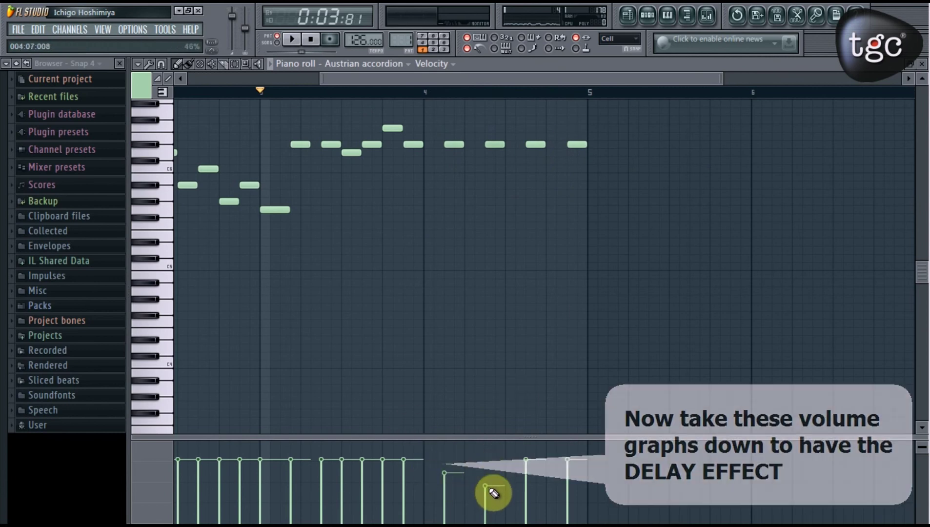
pyautogui.moveTo(549, 472); pyautogui.dragTo(540, 497)
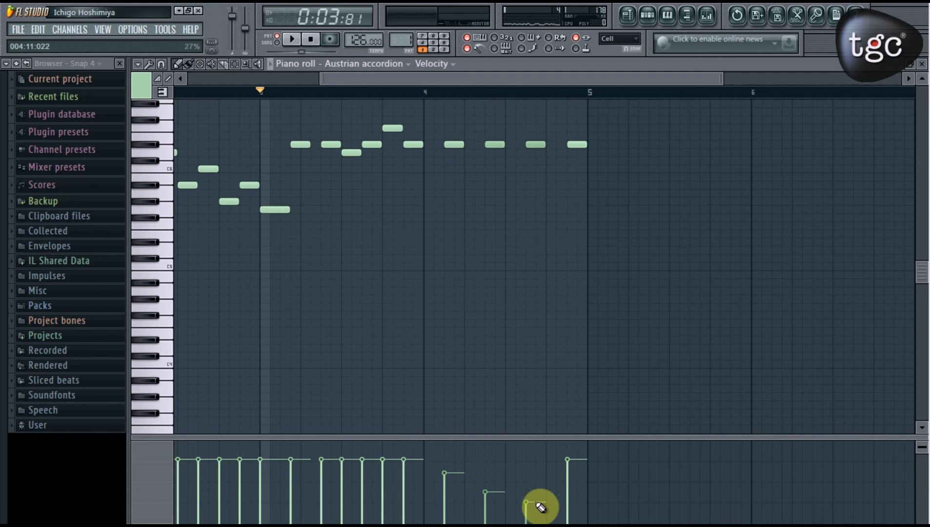
pyautogui.moveTo(572, 468); pyautogui.dragTo(574, 519)
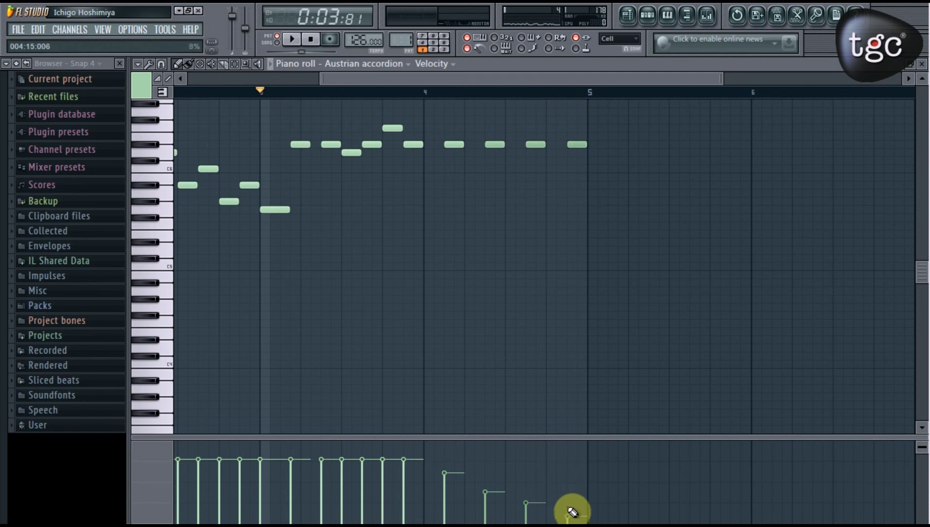
pyautogui.press('space')
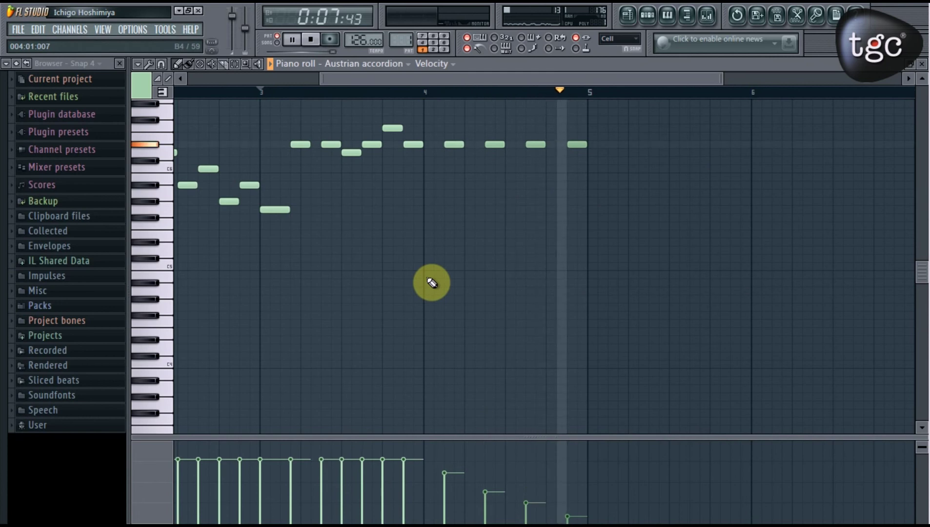
pyautogui.press('space')
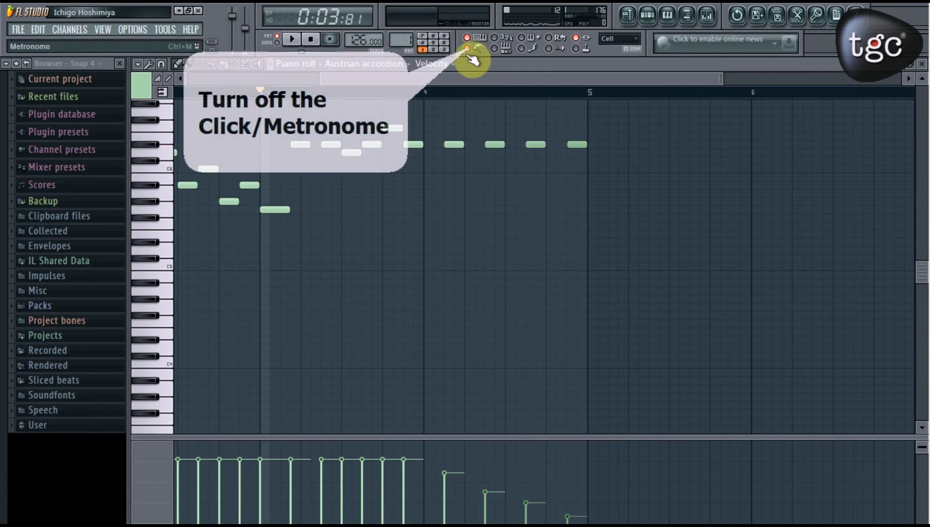
# Step: Turn off the metronome, close the piano roll and play the pattern from the start
pyautogui.click(468, 49)
pyautogui.click(922, 64)
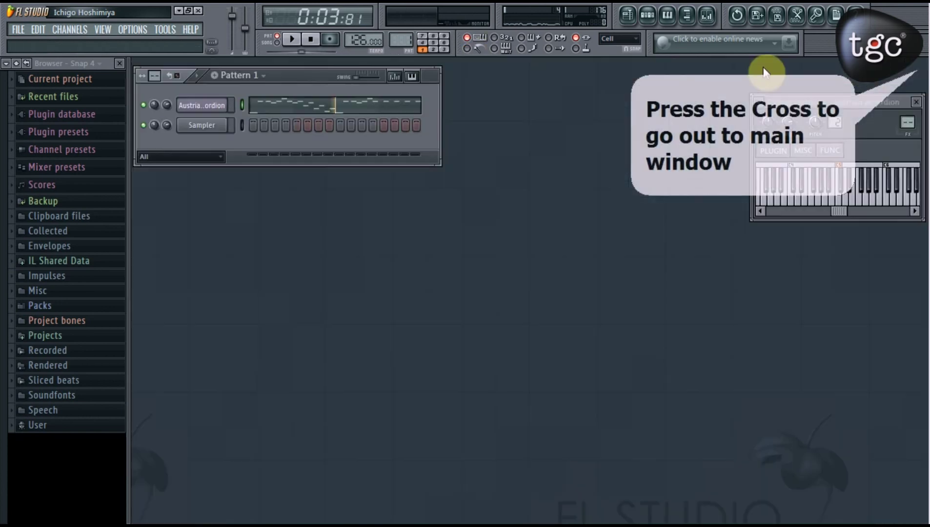
pyautogui.click(311, 39)
pyautogui.press('space')
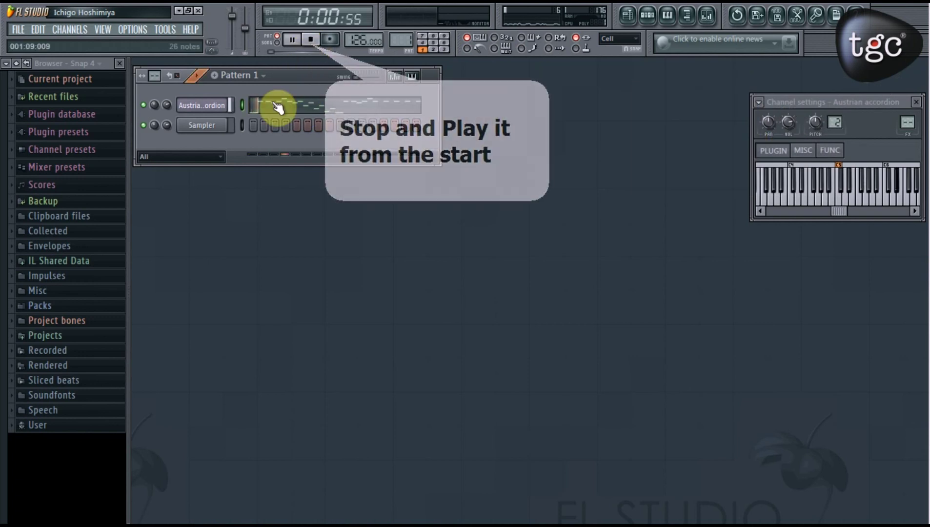
# Step: Open the Kicks sample folder under Packs > Drums in the browser
pyautogui.click(110, 310)
pyautogui.click(45, 297)
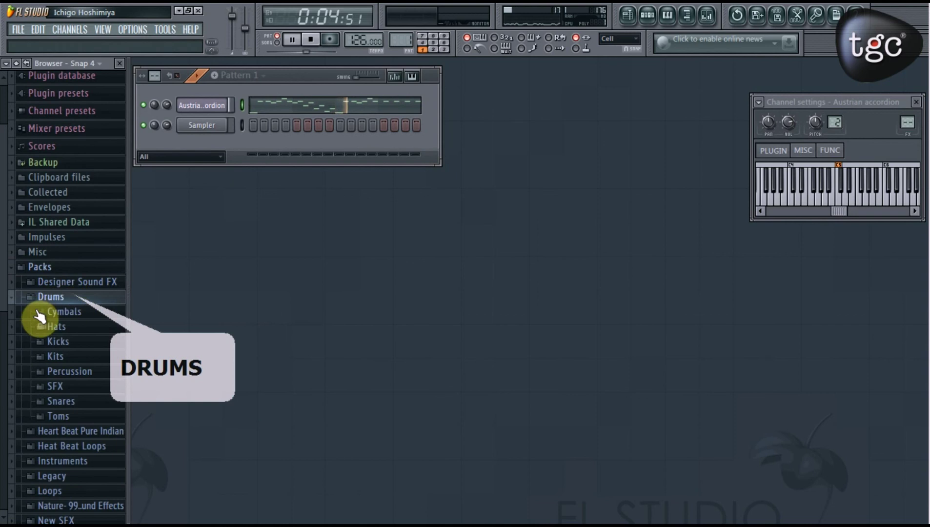
pyautogui.click(59, 343)
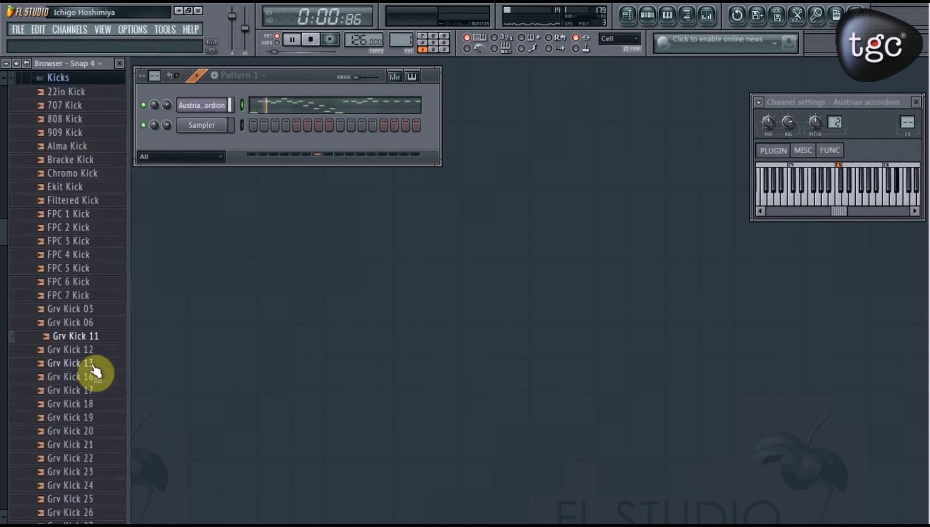
# Step: Stop playback and audition several Grv Kick samples, including Grv Kick 06, 11, 12 and 20, to choose a kick
pyautogui.click(93, 364)
pyautogui.press('space')
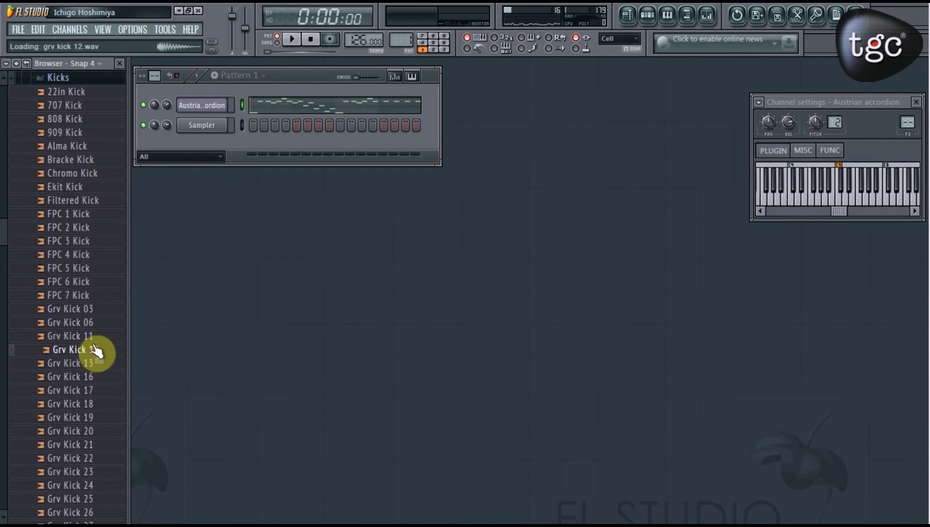
pyautogui.click(93, 432)
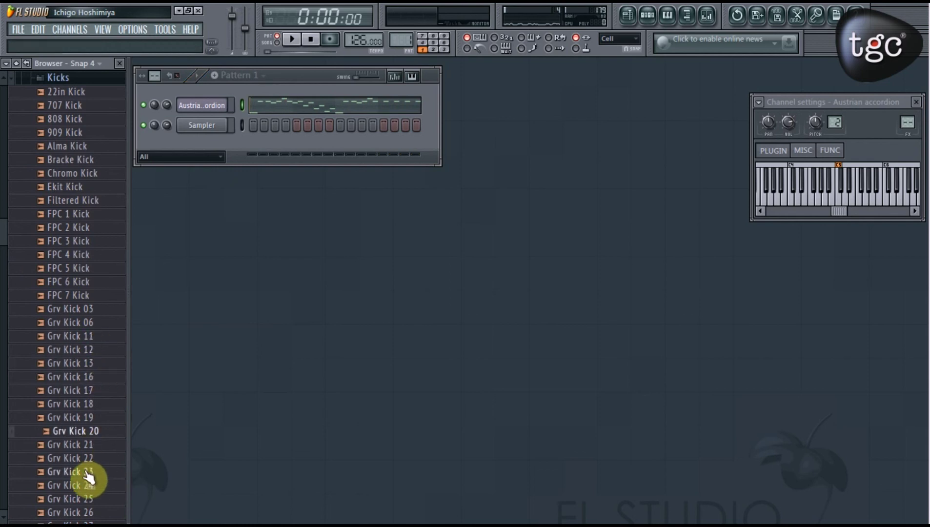
pyautogui.click(93, 471)
pyautogui.click(95, 485)
pyautogui.click(62, 336)
pyautogui.click(68, 323)
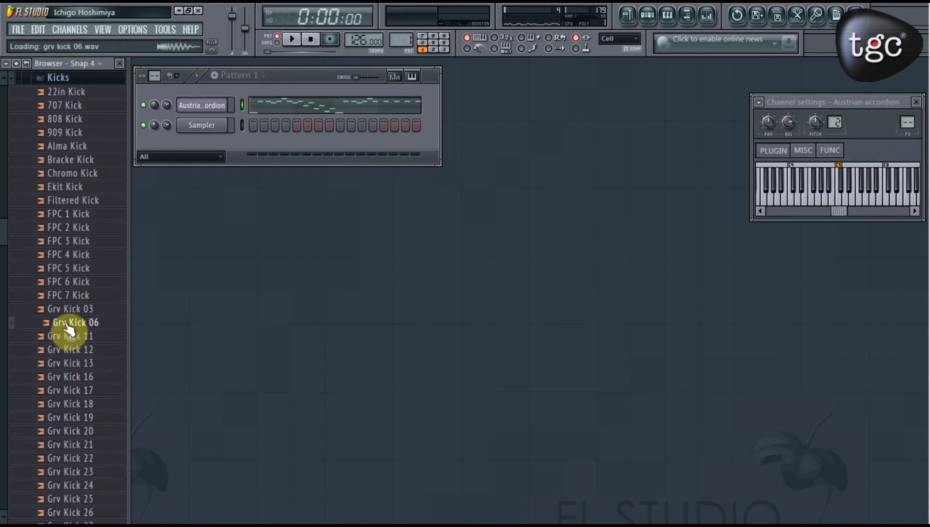
pyautogui.click(73, 336)
pyautogui.click(75, 309)
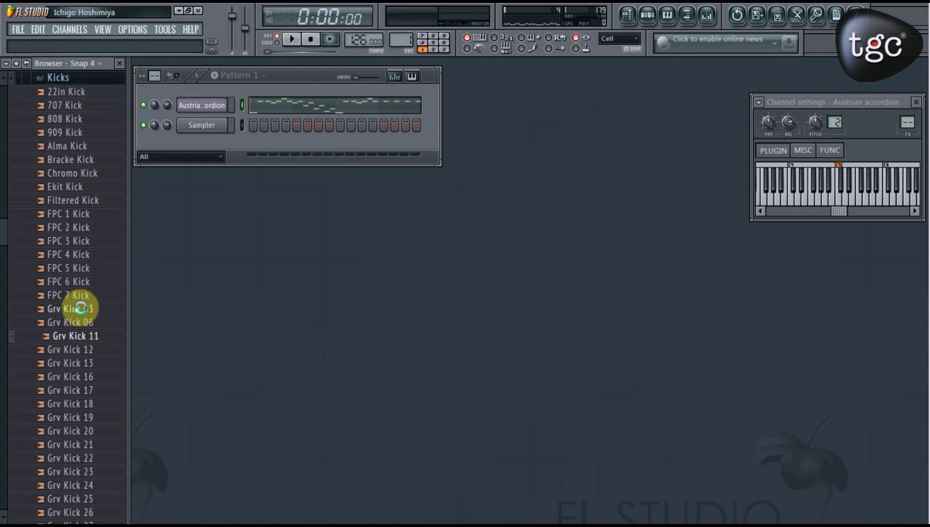
pyautogui.click(77, 336)
pyautogui.click(78, 350)
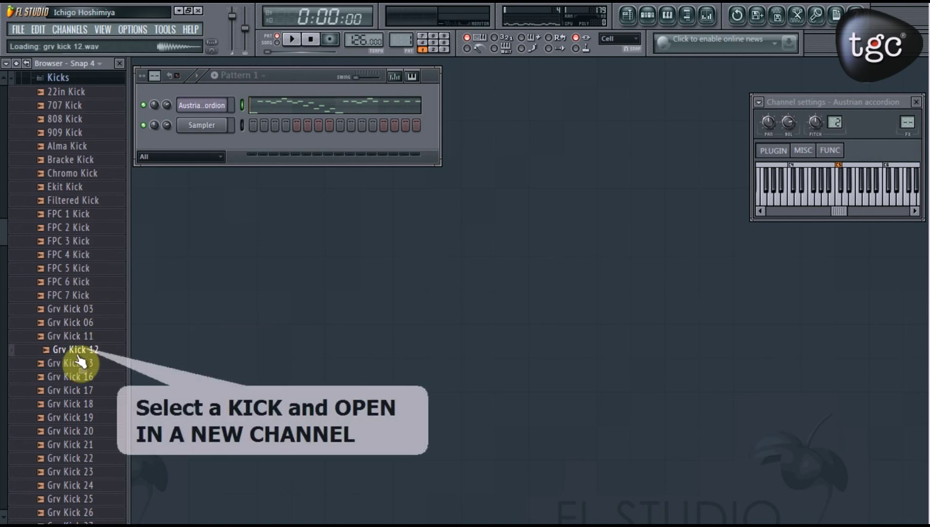
# Step: Load Grv Kick 12 into a new channel and open its piano roll
pyautogui.rightClick(66, 350)
pyautogui.click(93, 413)
pyautogui.rightClick(197, 149)
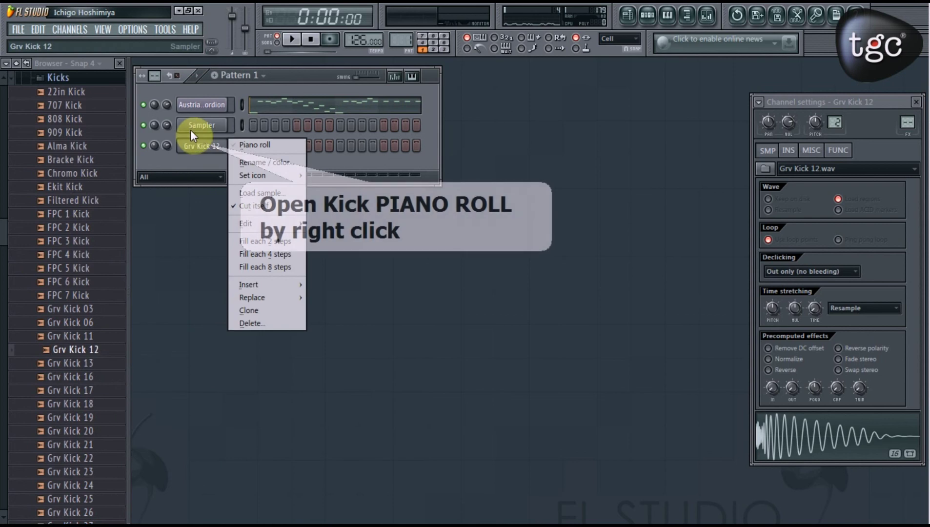
pyautogui.click(281, 147)
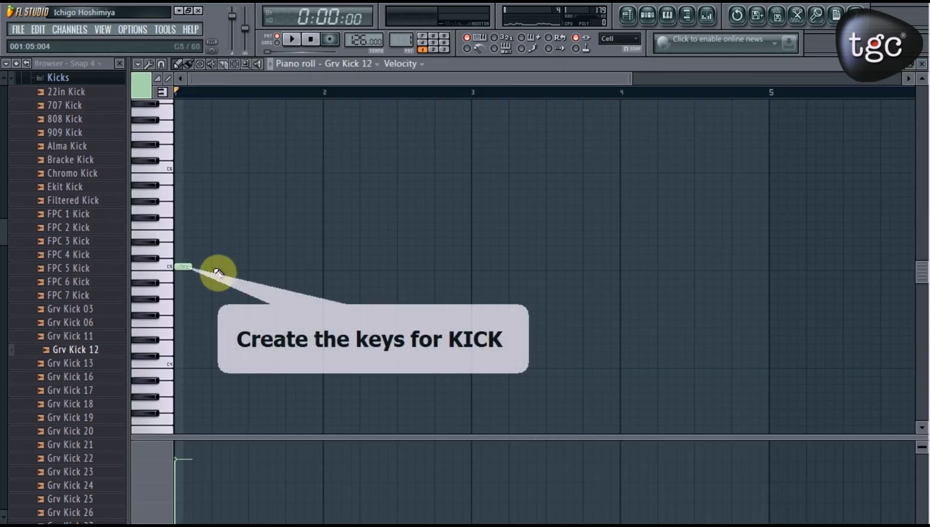
# Step: Place two-step C5 kick notes on steps 1, 5, 9 and 13 of bars 1 and 2
pyautogui.click(219, 267)
pyautogui.click(257, 266)
pyautogui.click(295, 266)
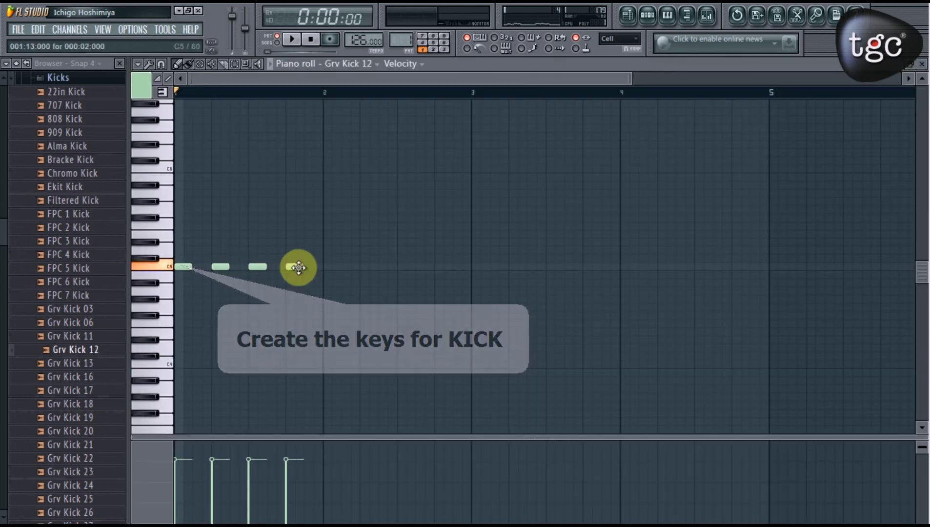
pyautogui.click(342, 266)
pyautogui.moveTo(343, 269); pyautogui.dragTo(336, 269)
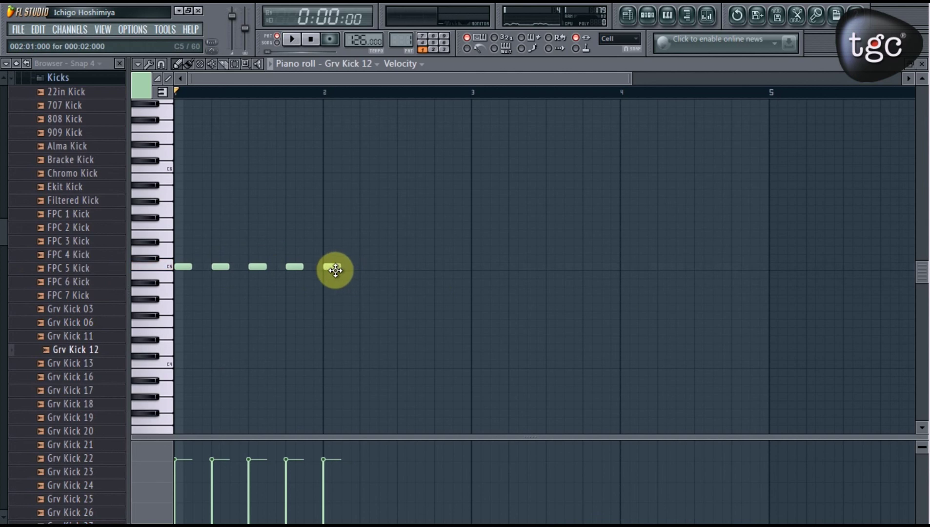
pyautogui.click(372, 267)
pyautogui.click(409, 268)
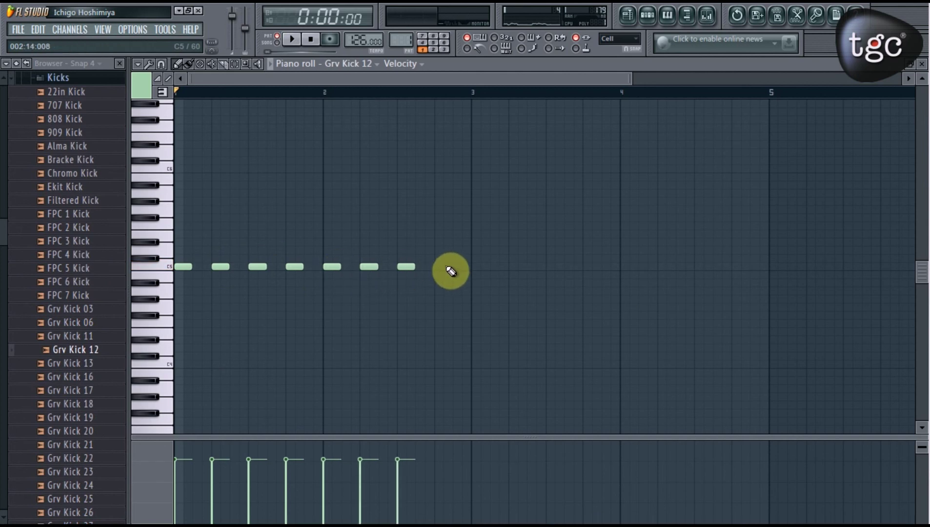
pyautogui.click(445, 268)
# Step: Continue the C5 kick notes on steps 1, 5, 9 and 13 through bars 3 and 4
pyautogui.click(488, 266)
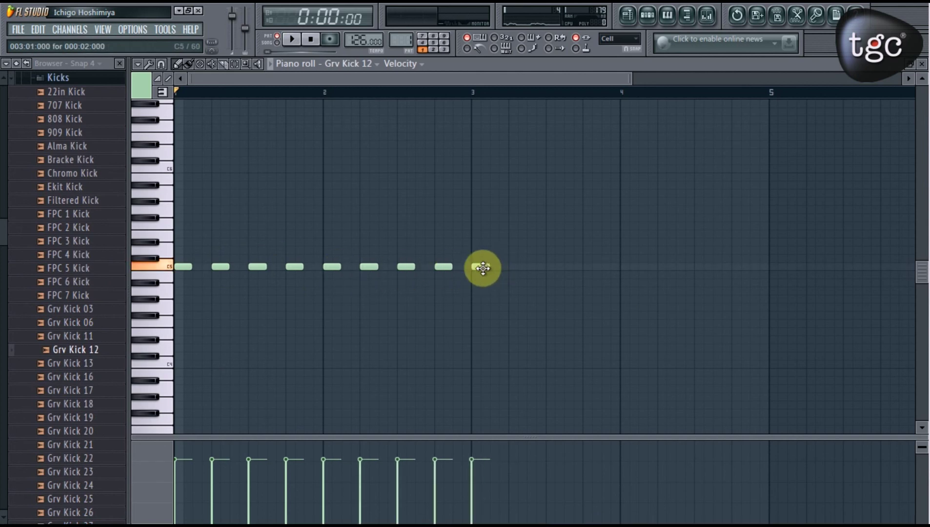
pyautogui.click(518, 267)
pyautogui.click(555, 267)
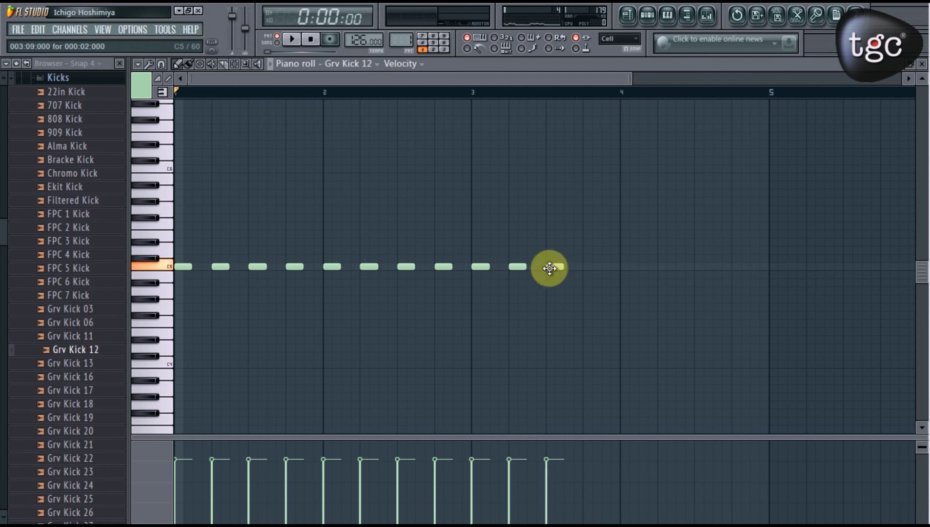
pyautogui.click(592, 267)
pyautogui.click(630, 266)
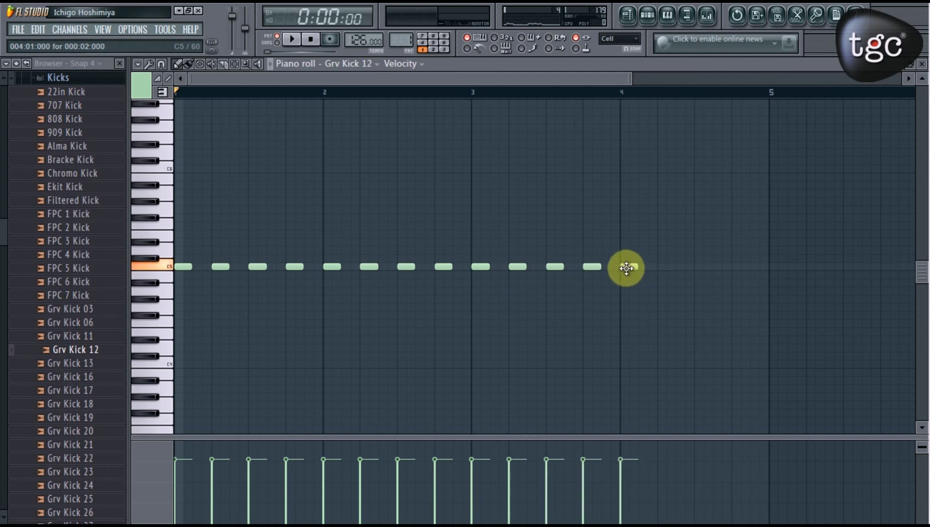
pyautogui.click(667, 266)
pyautogui.click(704, 266)
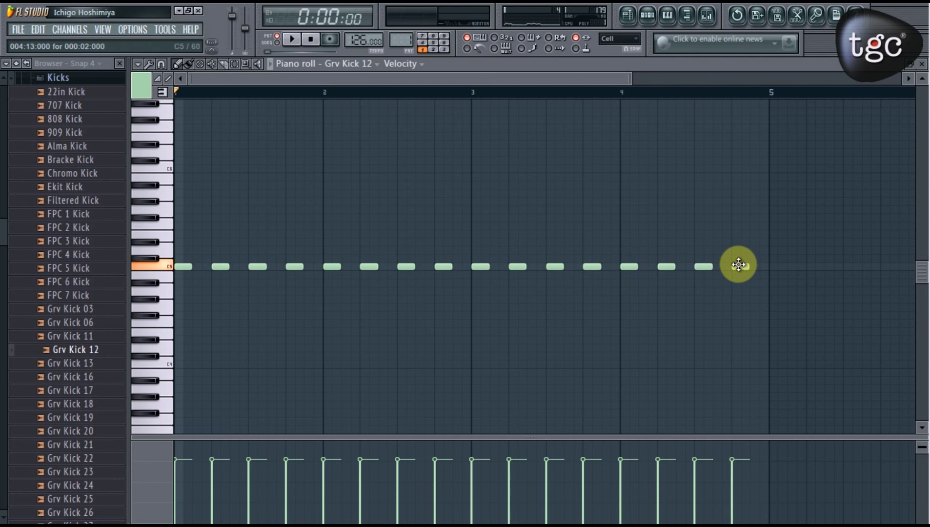
# Step: Play the pattern to hear the kick under the accordion melody, and close the piano roll and Sytrus windows
pyautogui.press('space')
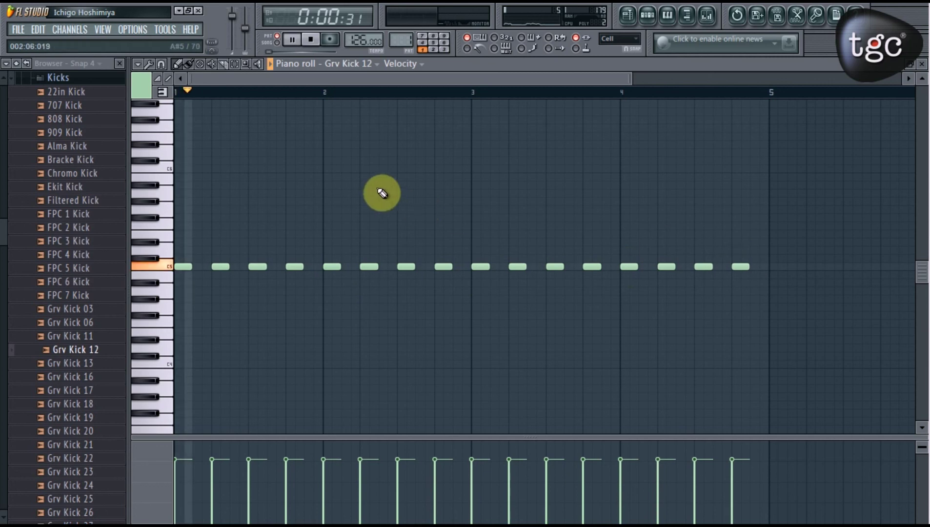
pyautogui.click(922, 64)
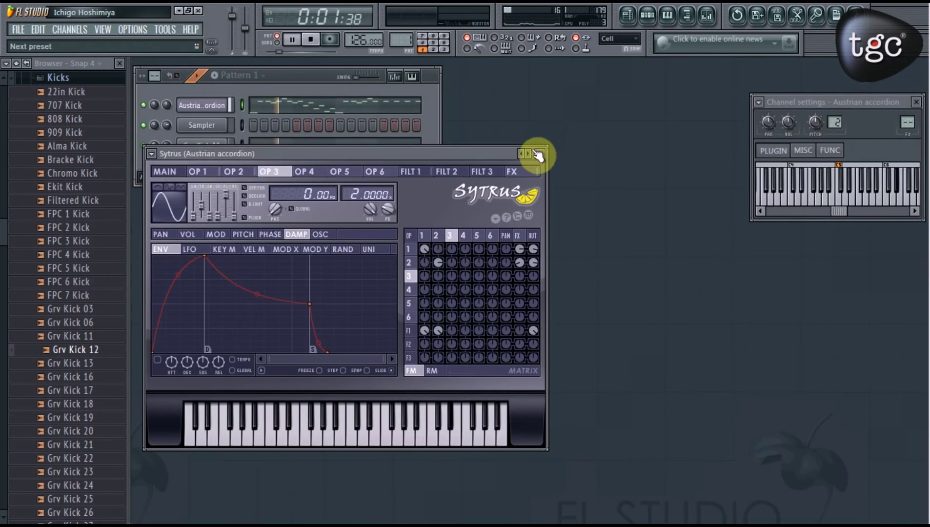
pyautogui.click(540, 155)
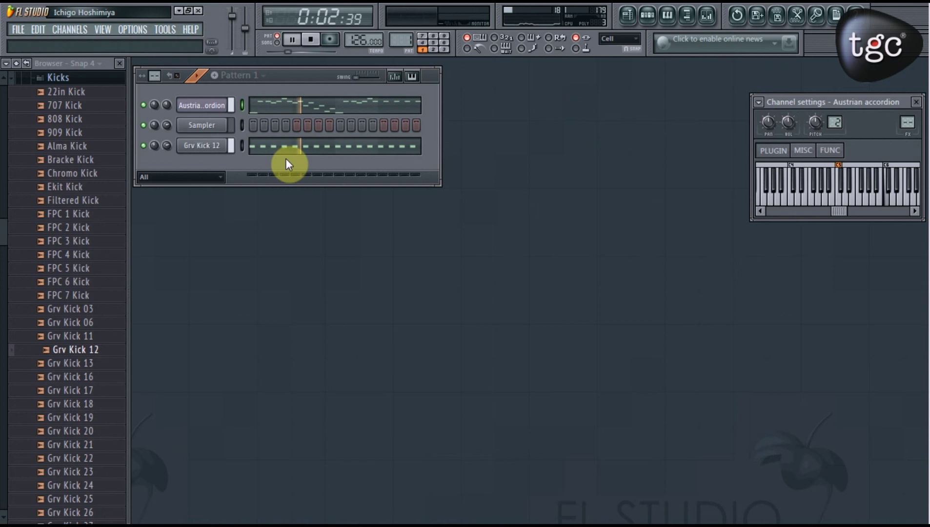
# Step: Select only the Austrian accordion channel and link it to mixer insert track 2, leaving its Sytrus window closed
pyautogui.click(221, 108)
pyautogui.click(539, 154)
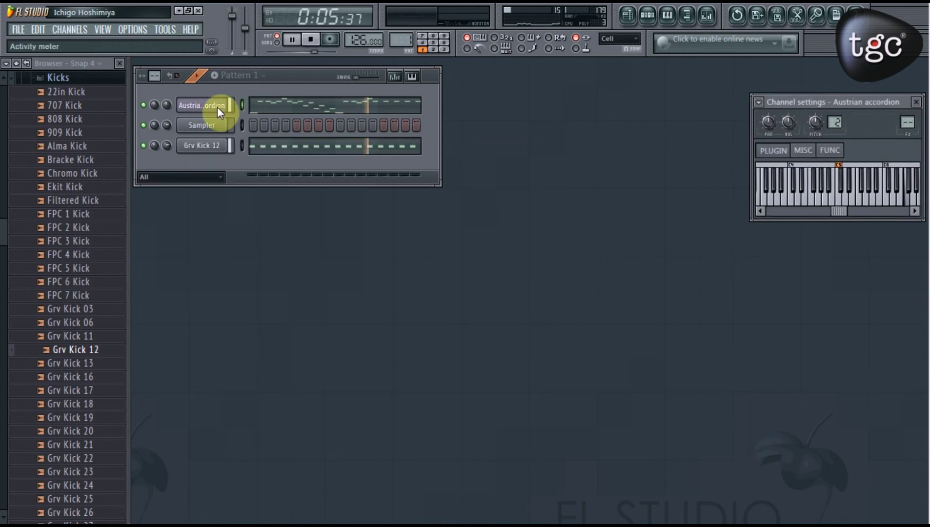
pyautogui.click(209, 109)
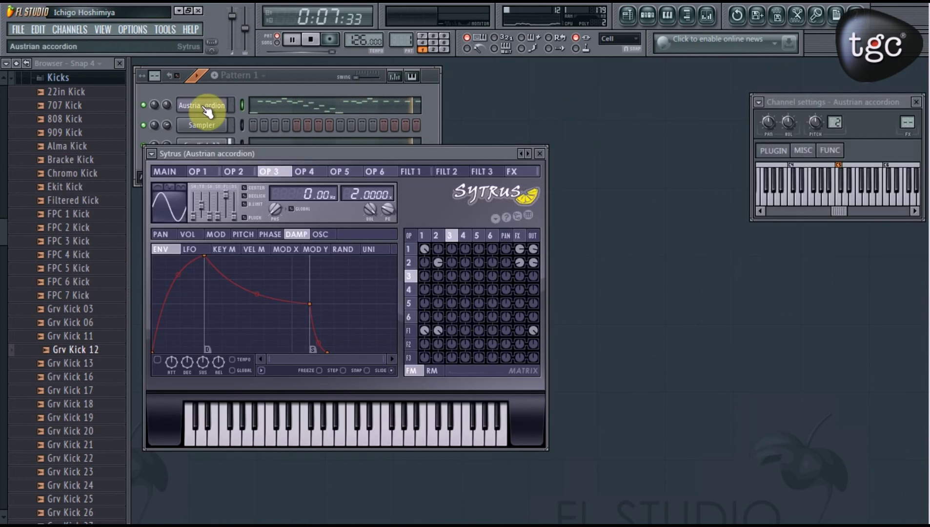
pyautogui.click(541, 155)
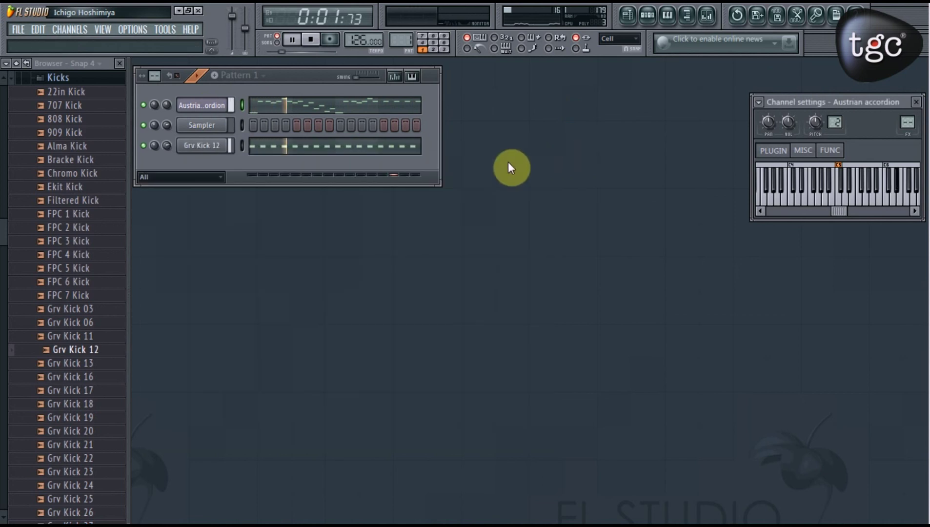
pyautogui.hotkey('ctrl', 'l')
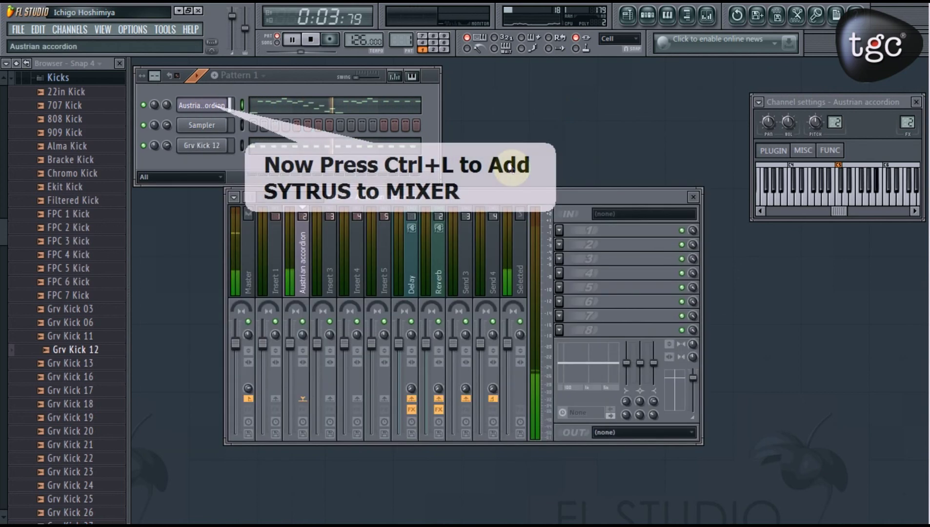
# Step: Add Fruity Reeverb to the accordion's first effect slot with LowCut 1577 Hz, HighCut 11.5 kHz, Decay 3.2 sec and Reverb 15%, then close the mixer
pyautogui.click(565, 228)
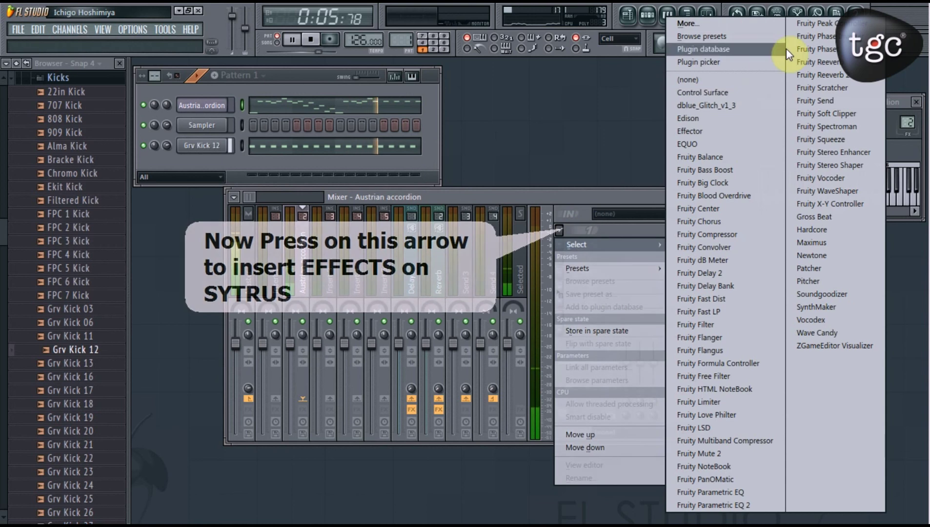
pyautogui.click(818, 62)
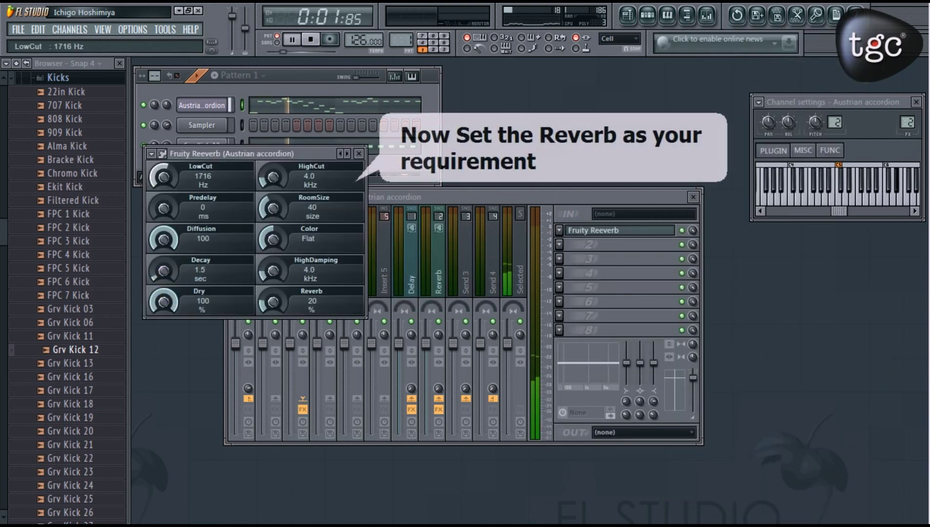
pyautogui.moveTo(164, 177); pyautogui.dragTo(247, 195)
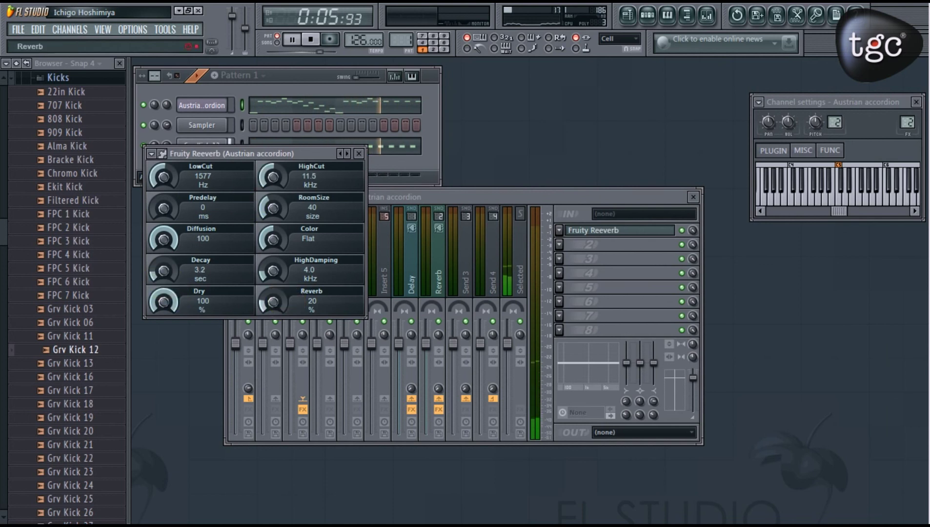
pyautogui.click(359, 153)
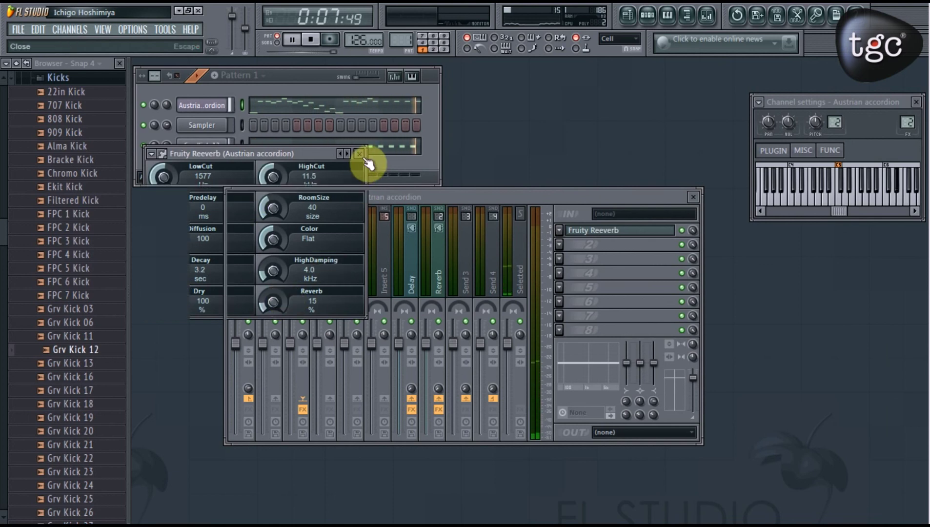
pyautogui.click(694, 197)
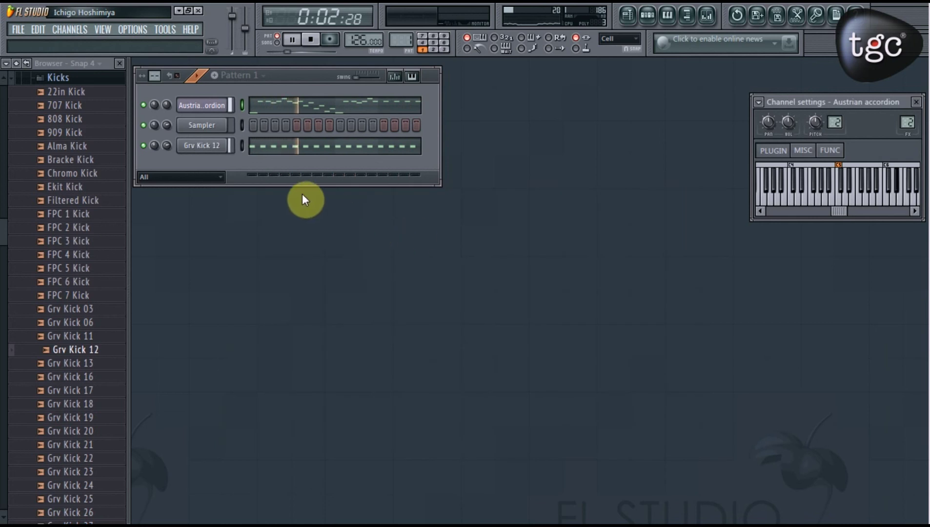